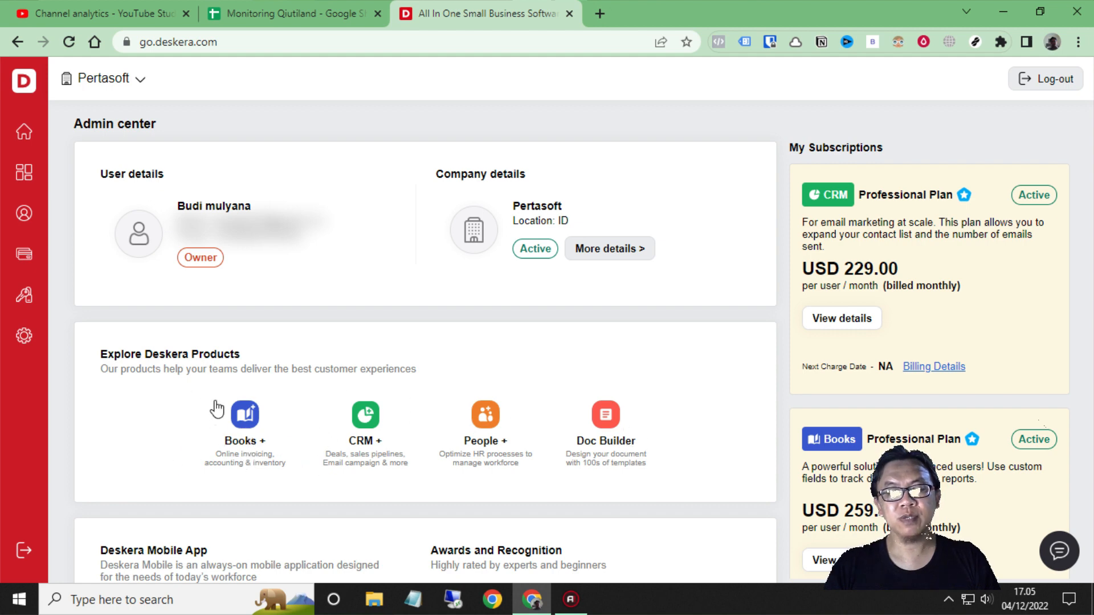
Step: Look over the admin center and open the Books + product from the Deskera products
{"action": "scroll", "coordinate": [473, 389], "scroll_direction": "down", "scroll_amount": 2}
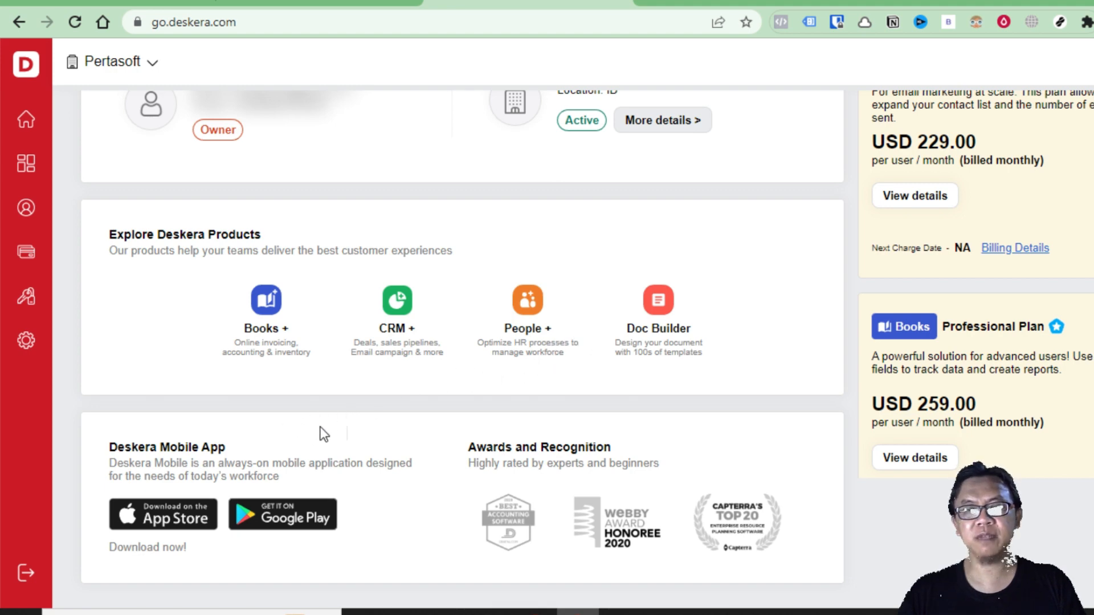
{"action": "scroll", "coordinate": [371, 442], "scroll_direction": "up", "scroll_amount": 3}
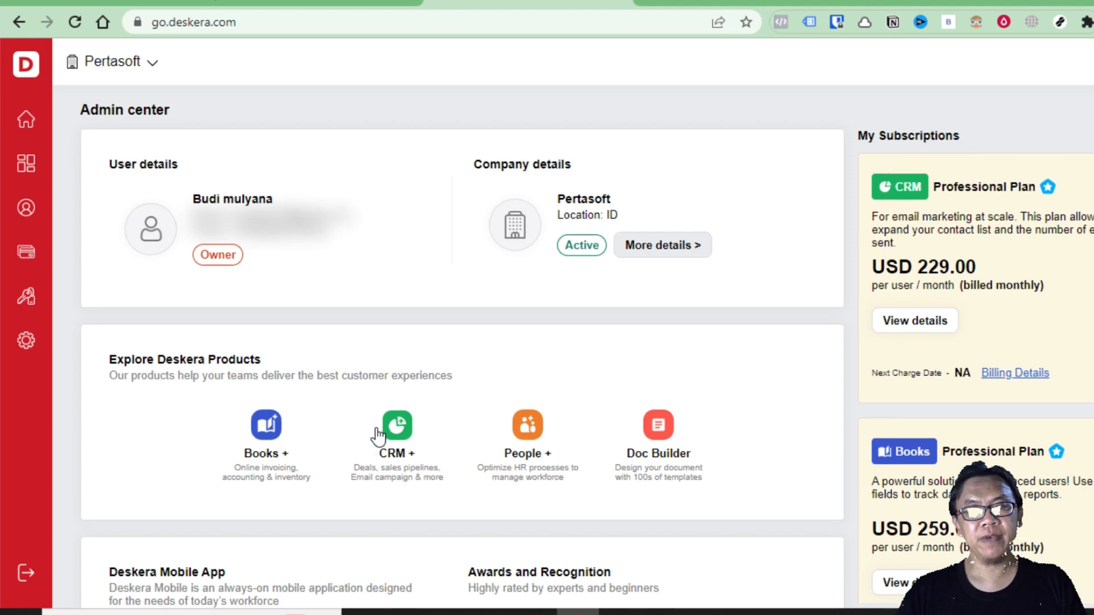
{"action": "scroll", "coordinate": [374, 436], "scroll_direction": "down", "scroll_amount": 2}
{"action": "scroll", "coordinate": [373, 435], "scroll_direction": "up", "scroll_amount": 2}
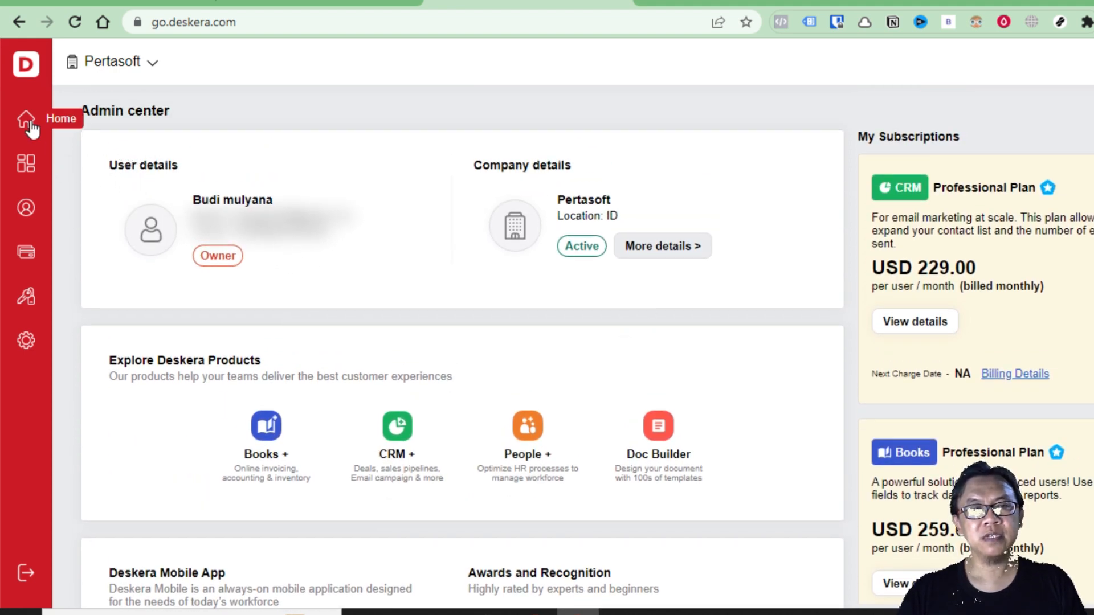
{"action": "scroll", "coordinate": [231, 313], "scroll_direction": "down", "scroll_amount": 2}
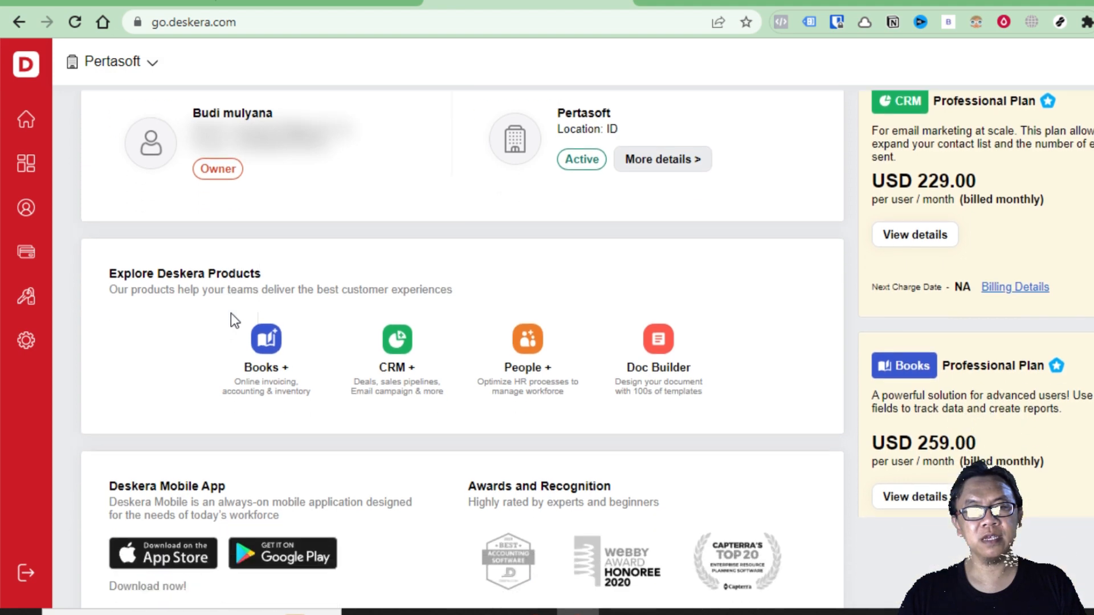
{"action": "left_click", "coordinate": [264, 341]}
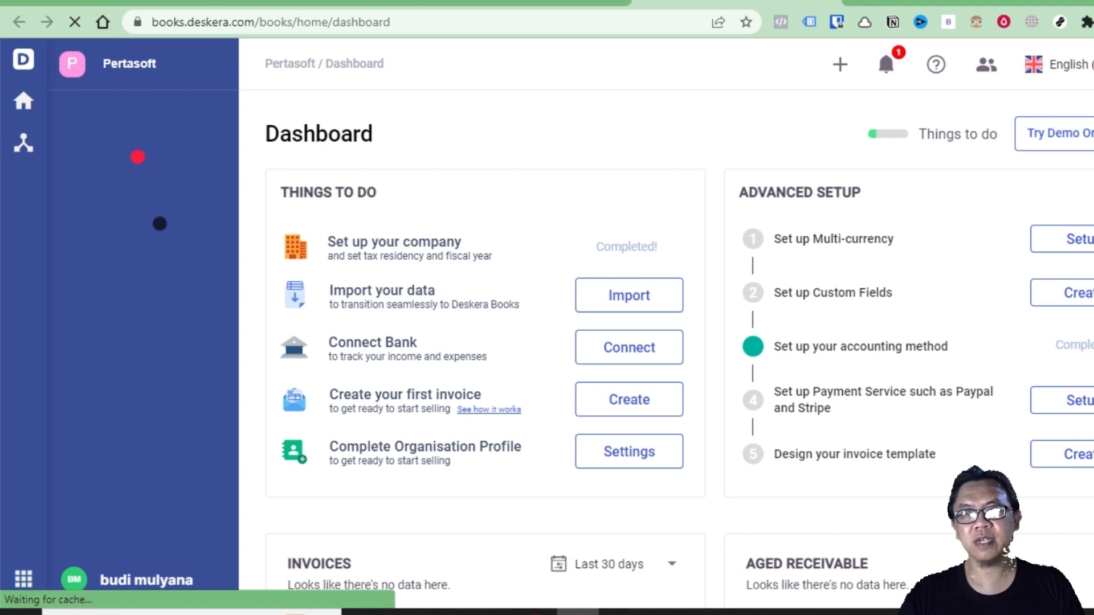
Step: Check the available interface languages and switch to the demo organisation
{"action": "left_click", "coordinate": [1071, 65]}
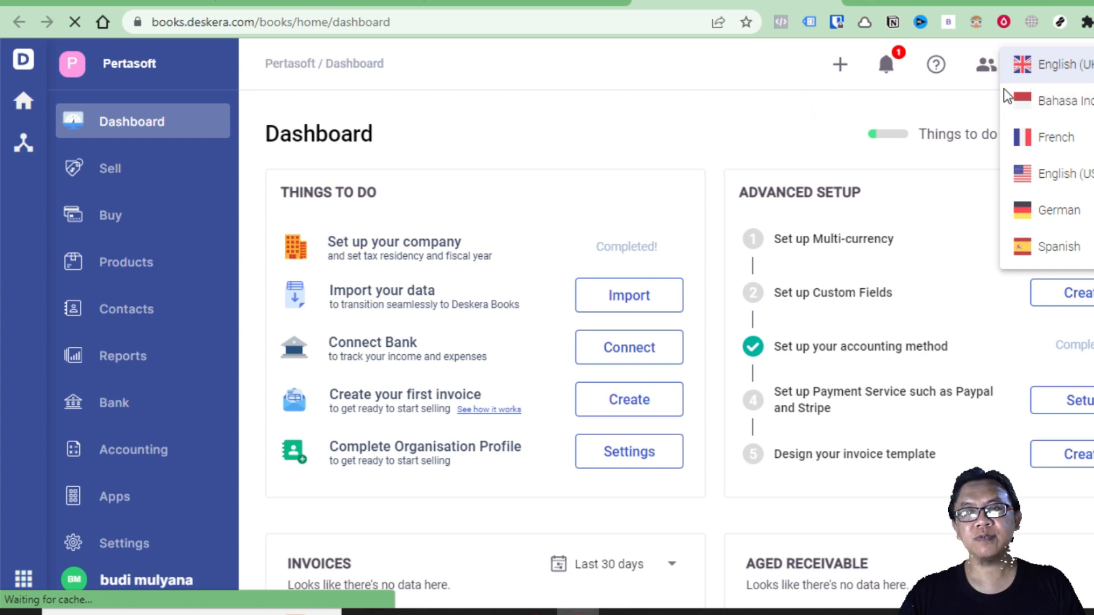
{"action": "left_click", "coordinate": [989, 108]}
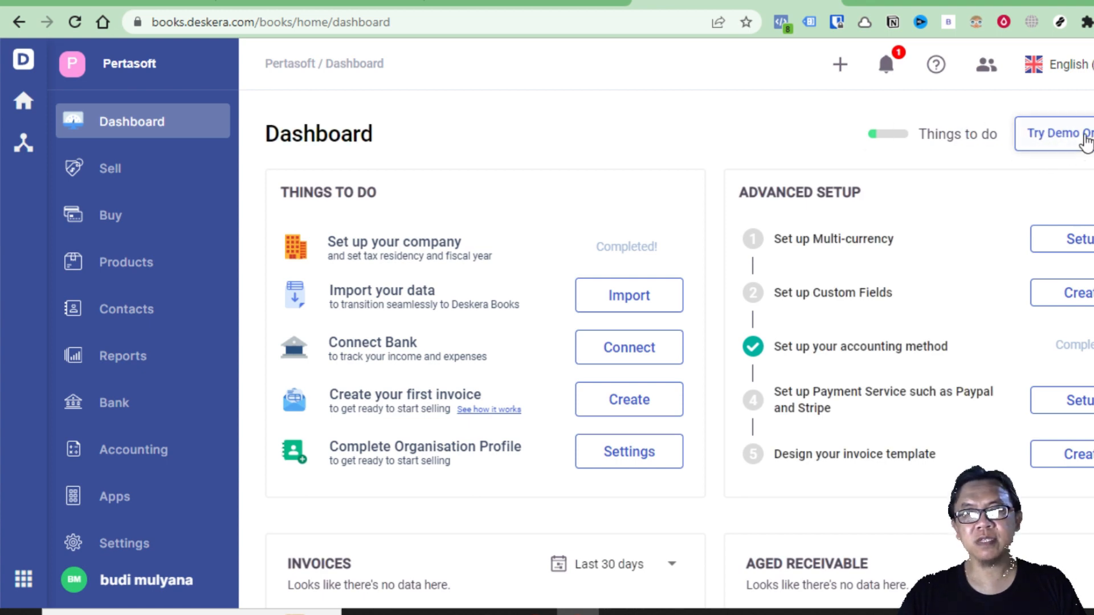
{"action": "left_click", "coordinate": [1054, 132]}
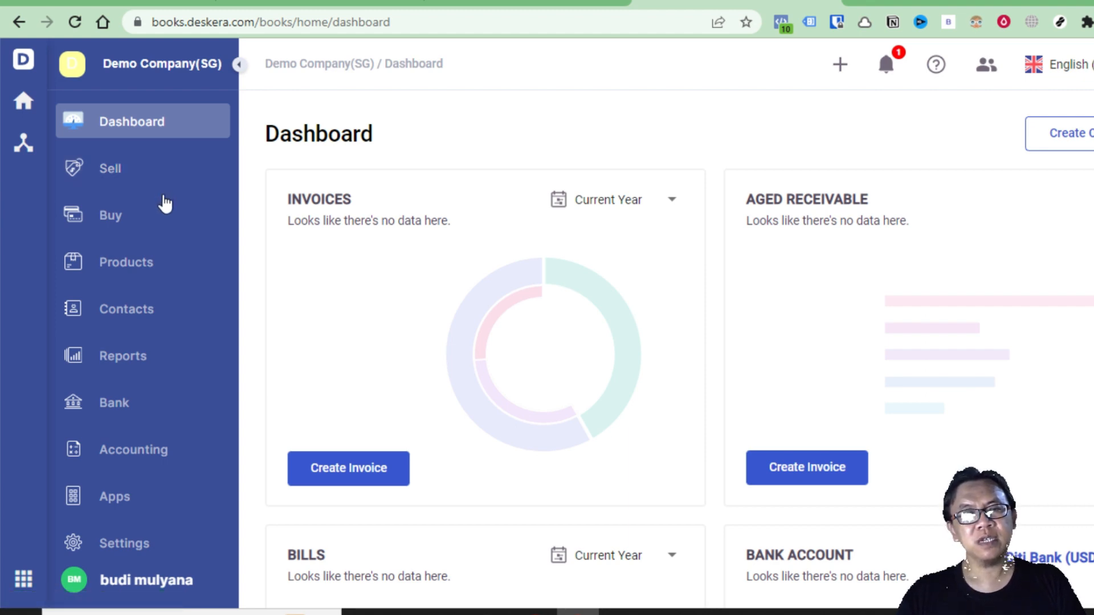
{"action": "scroll", "coordinate": [151, 410], "scroll_direction": "down", "scroll_amount": 1}
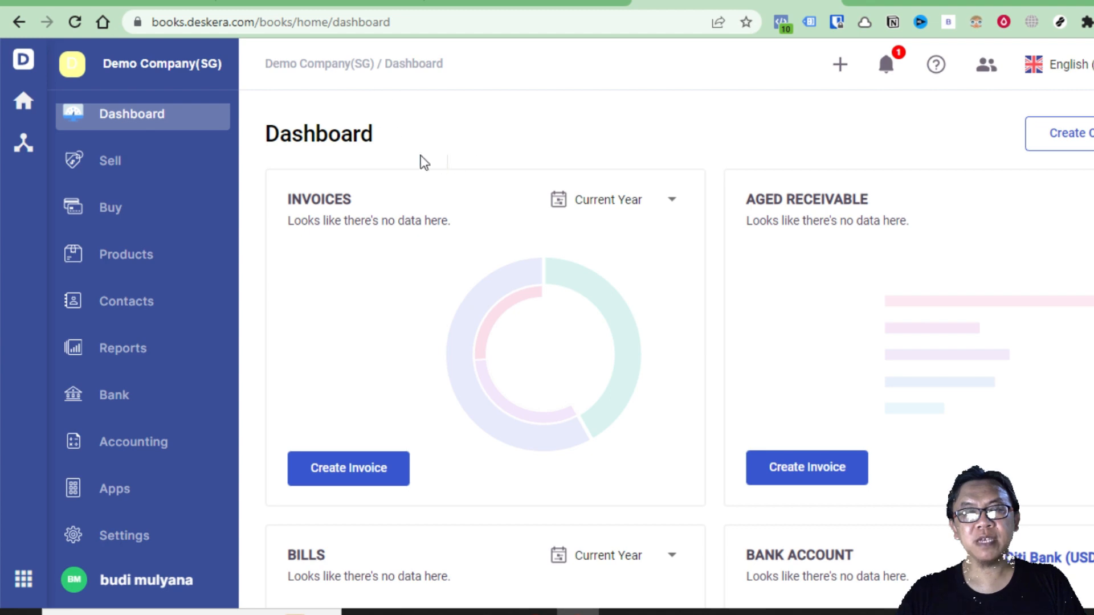
Step: Try to create a new organisation named Pertamini, and switch to the Pertasoft organisation
{"action": "mouse_move", "coordinate": [1088, 143]}
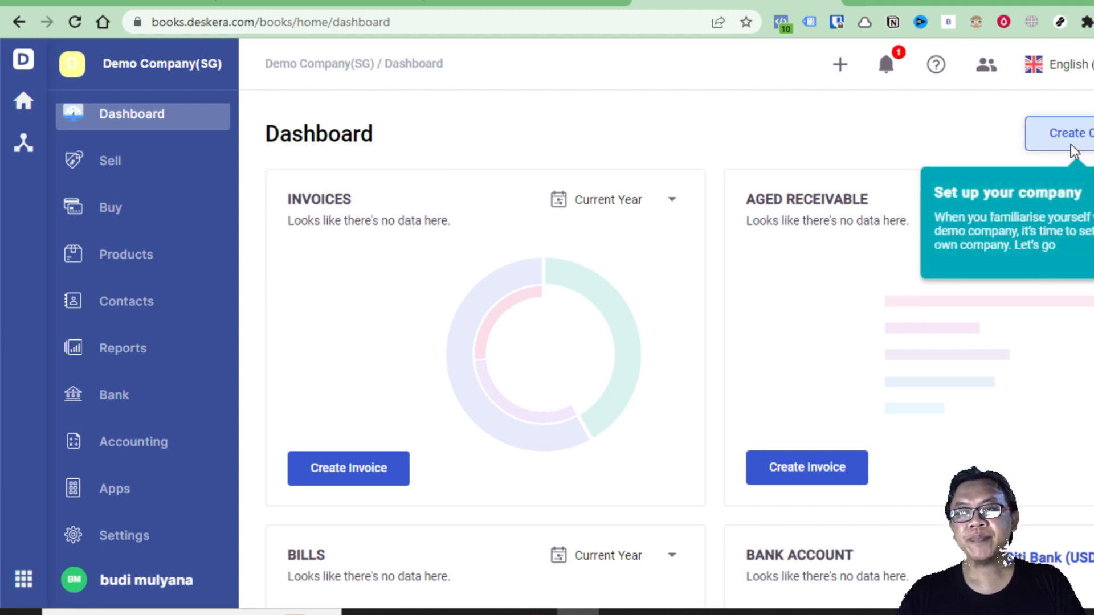
{"action": "left_click", "coordinate": [1071, 145]}
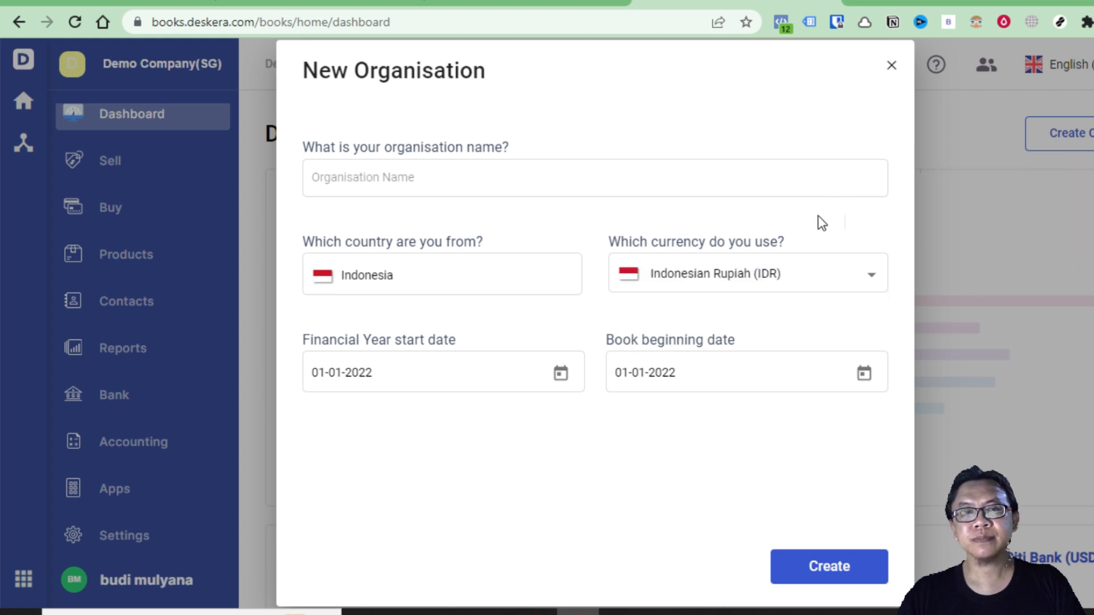
{"action": "left_click", "coordinate": [472, 183]}
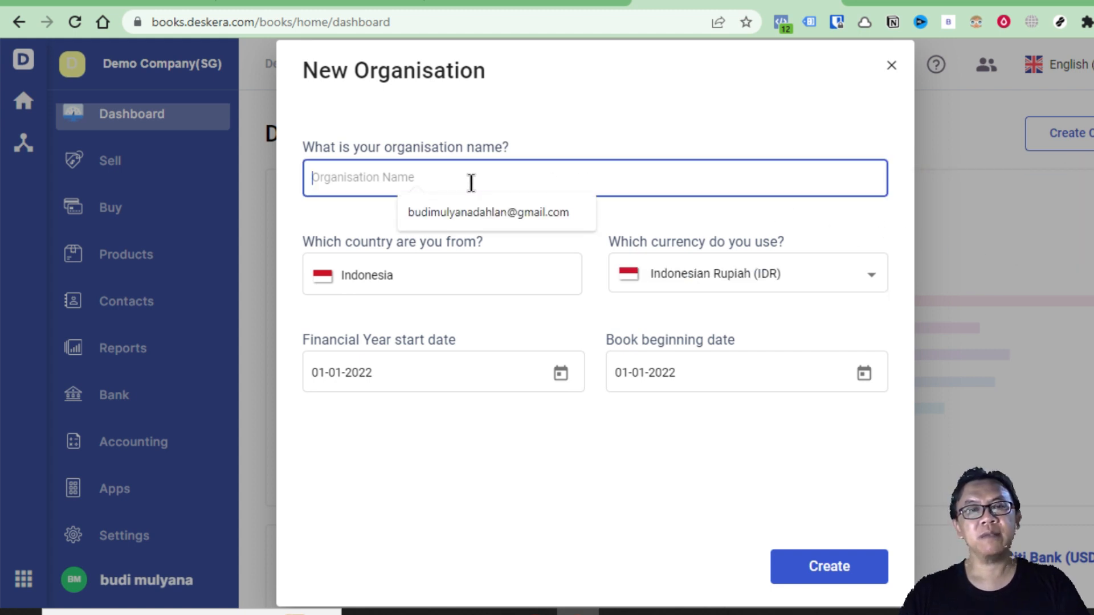
{"action": "type", "text": "d"}
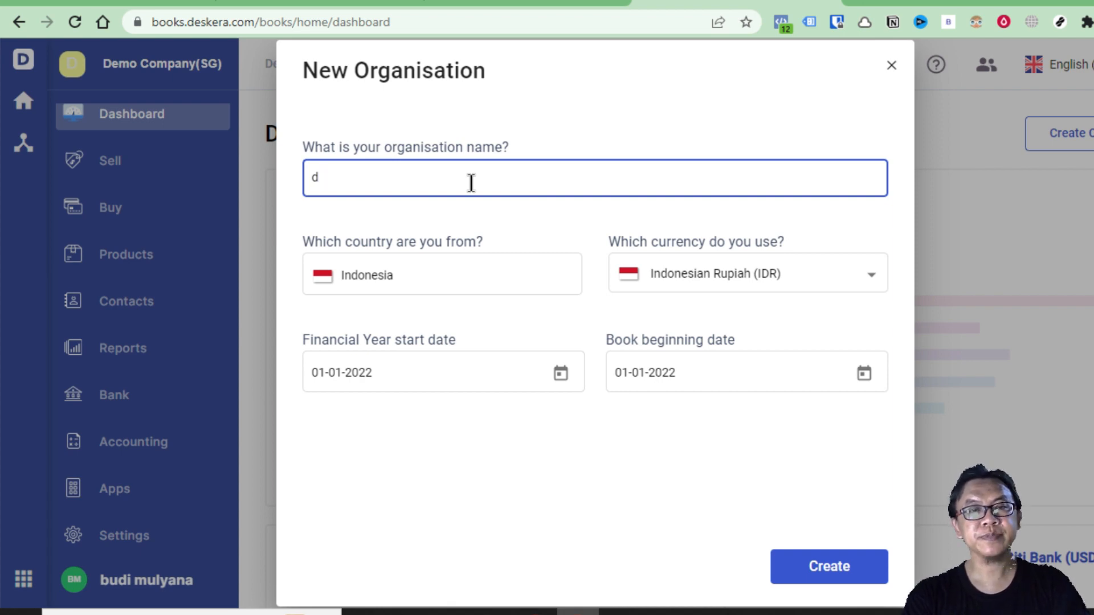
{"action": "key", "text": "BackSpace"}
{"action": "type", "text": "Pertamini"}
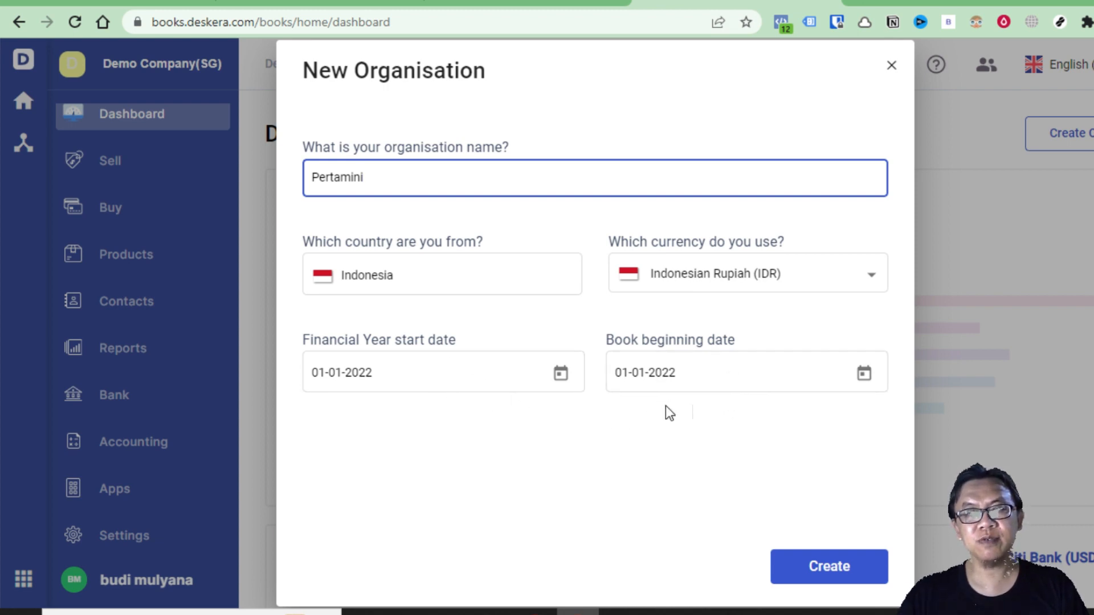
{"action": "left_click", "coordinate": [814, 570]}
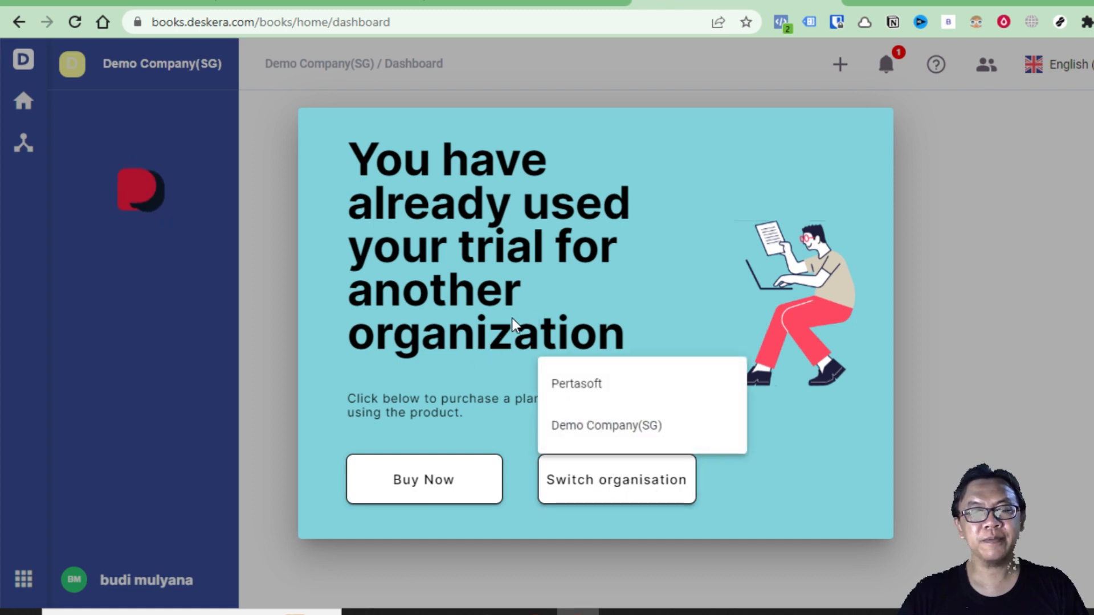
{"action": "left_click", "coordinate": [633, 393]}
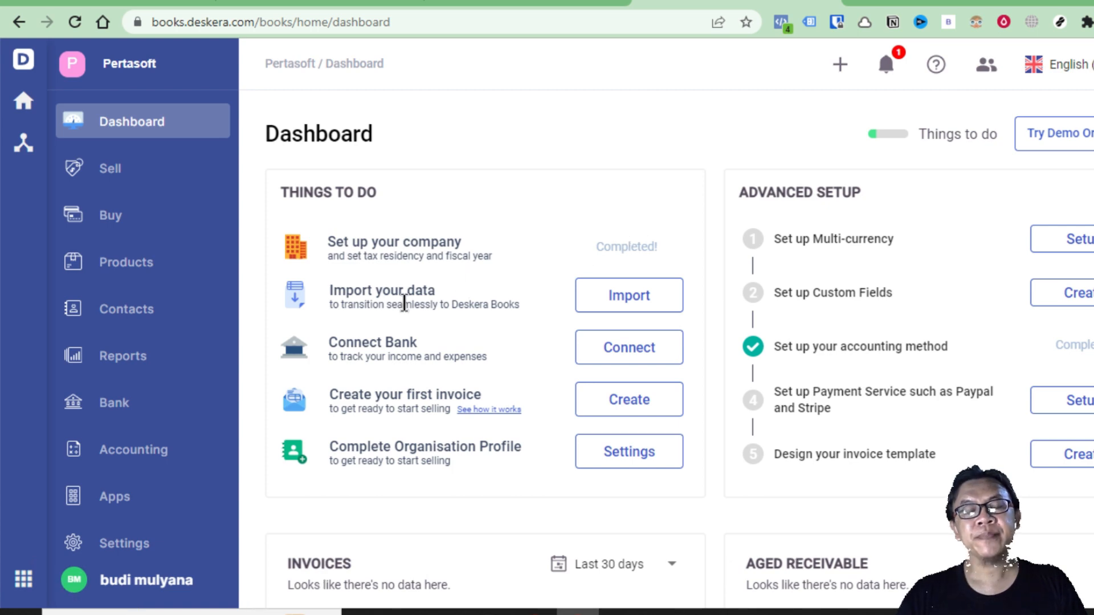
Step: Examine the Pertasoft dashboard, from the setup tasks through invoices, bills and bank account to net cashflow and profit and loss
{"action": "scroll", "coordinate": [411, 286], "scroll_direction": "down", "scroll_amount": 2}
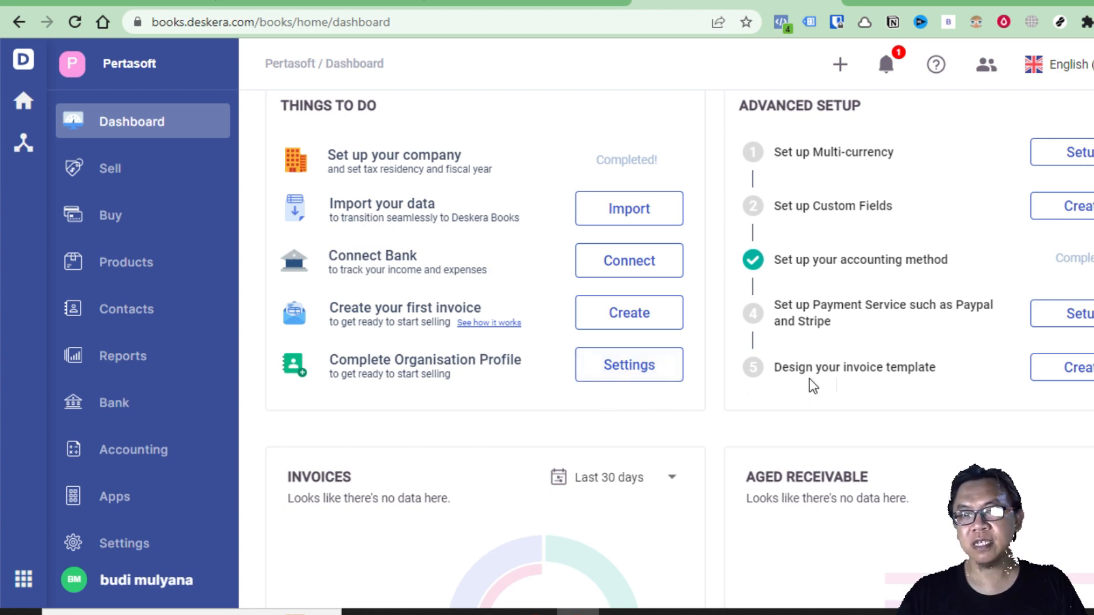
{"action": "scroll", "coordinate": [814, 373], "scroll_direction": "up", "scroll_amount": 2}
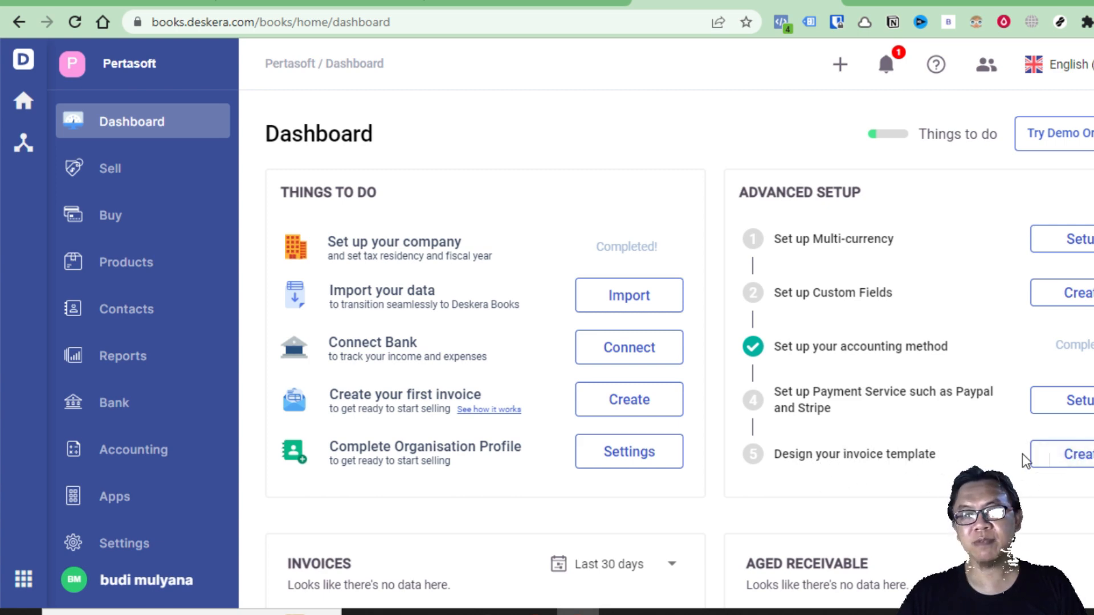
{"action": "scroll", "coordinate": [1020, 470], "scroll_direction": "down", "scroll_amount": 5}
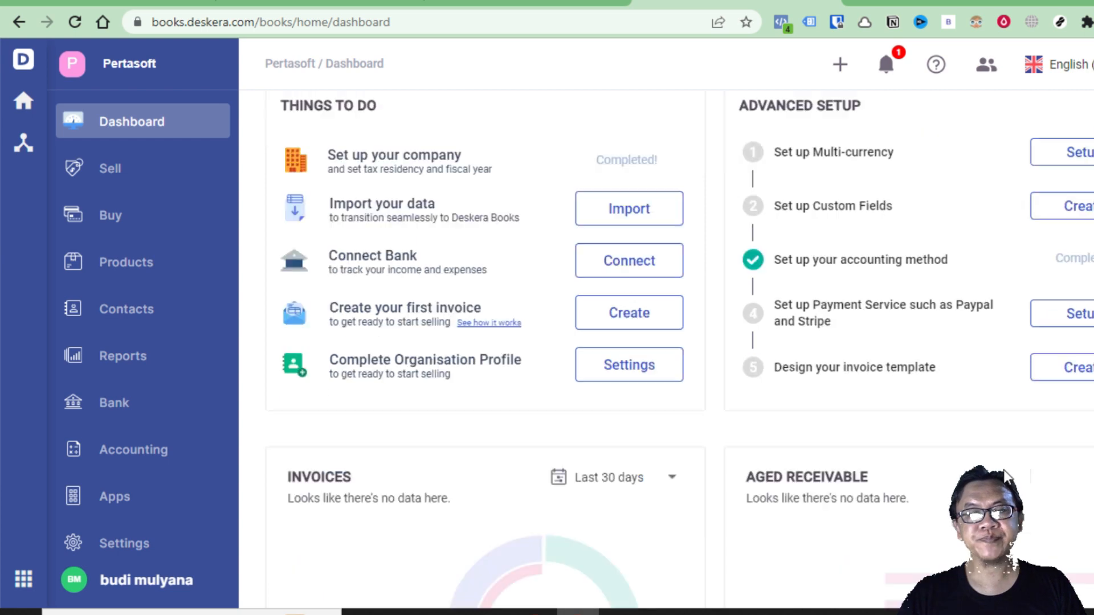
{"action": "scroll", "coordinate": [969, 445], "scroll_direction": "down", "scroll_amount": 5}
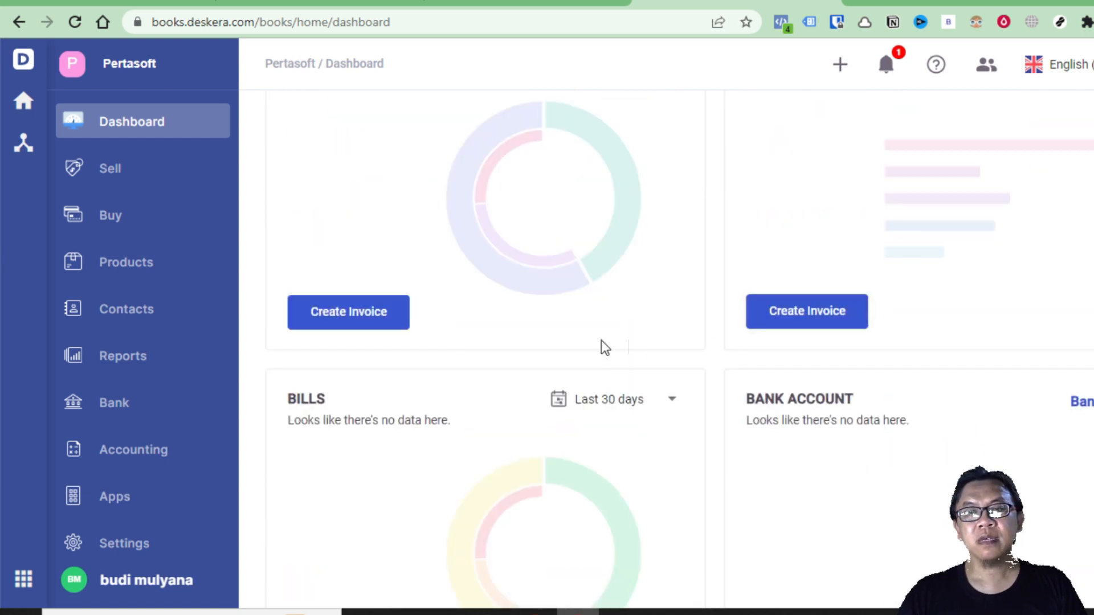
{"action": "scroll", "coordinate": [601, 342], "scroll_direction": "up", "scroll_amount": 3}
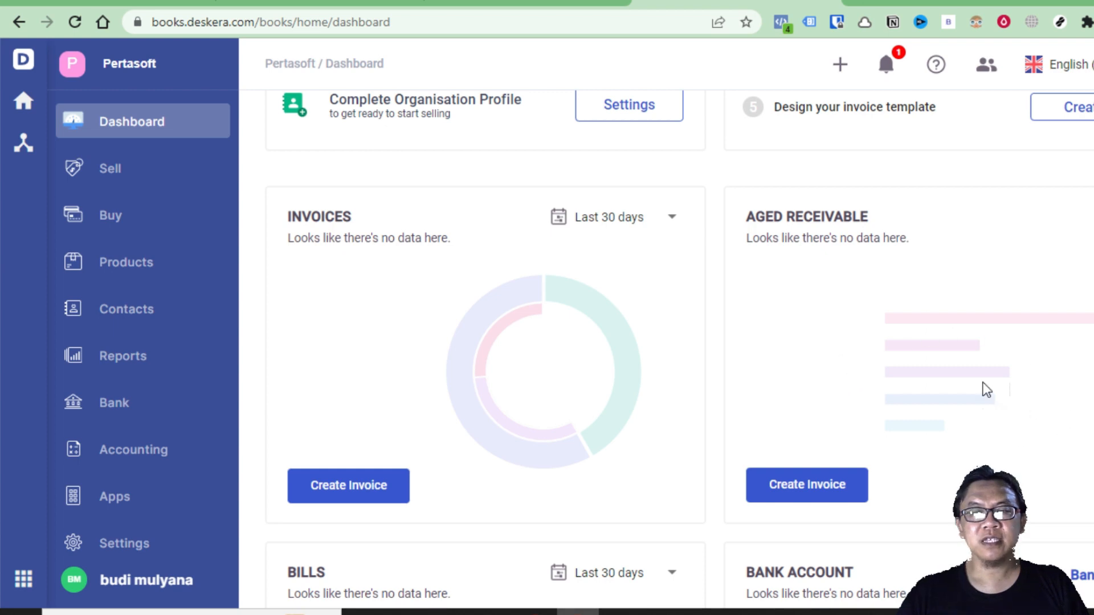
{"action": "scroll", "coordinate": [1001, 418], "scroll_direction": "down", "scroll_amount": 4}
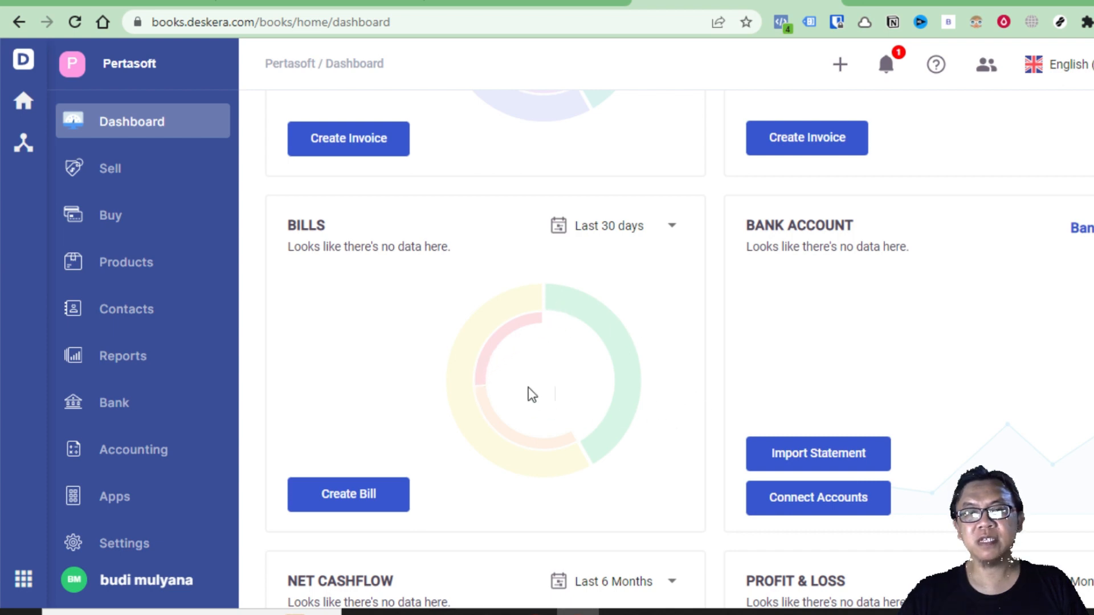
{"action": "scroll", "coordinate": [1011, 393], "scroll_direction": "down", "scroll_amount": 2}
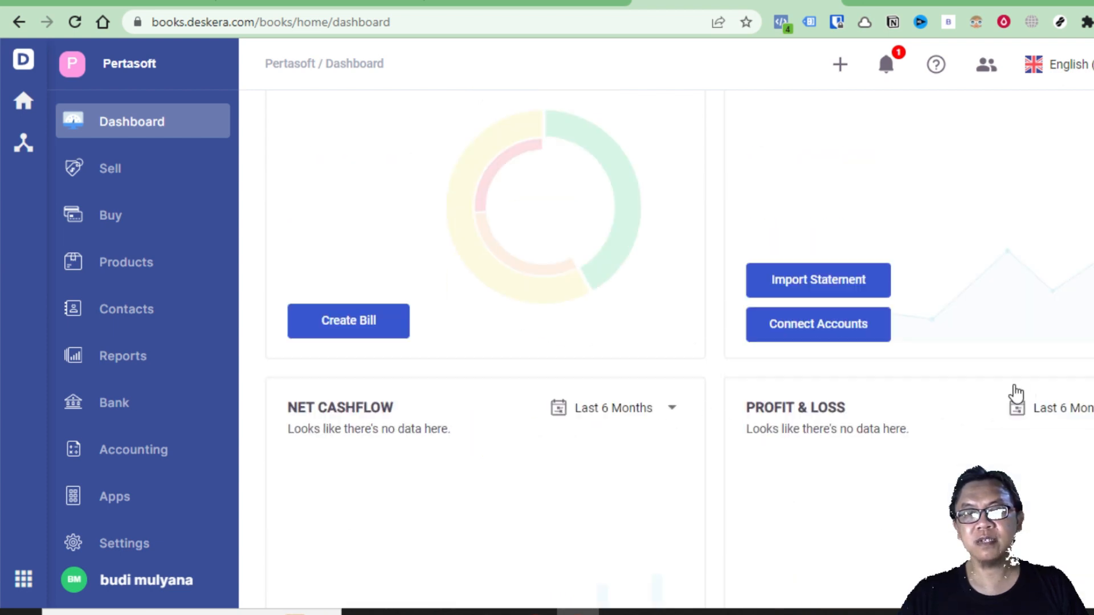
{"action": "scroll", "coordinate": [1016, 390], "scroll_direction": "down", "scroll_amount": 2}
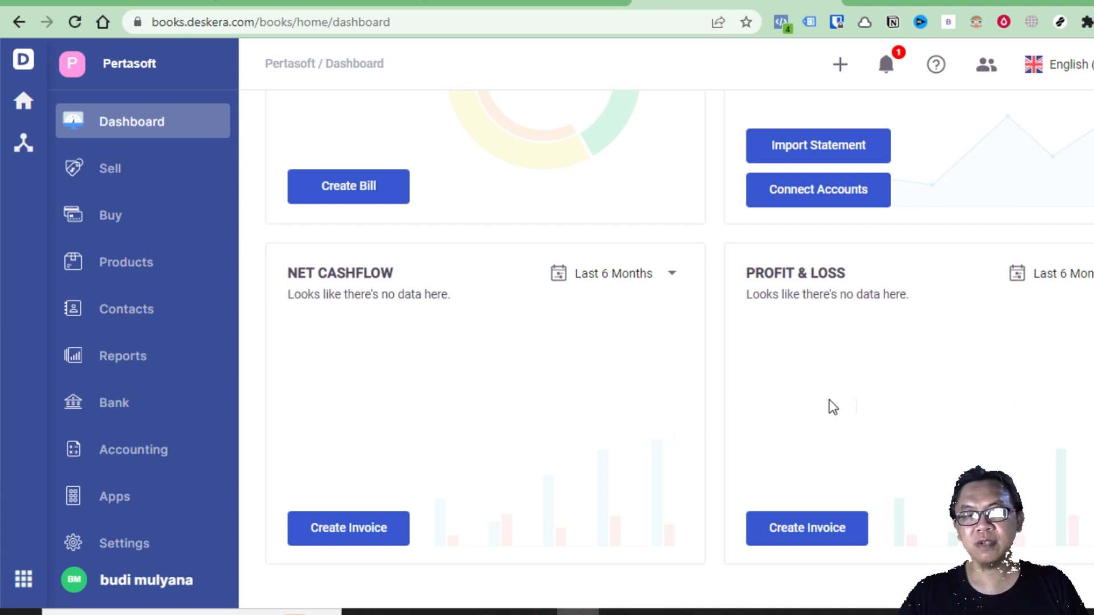
{"action": "scroll", "coordinate": [829, 399], "scroll_direction": "up", "scroll_amount": 11}
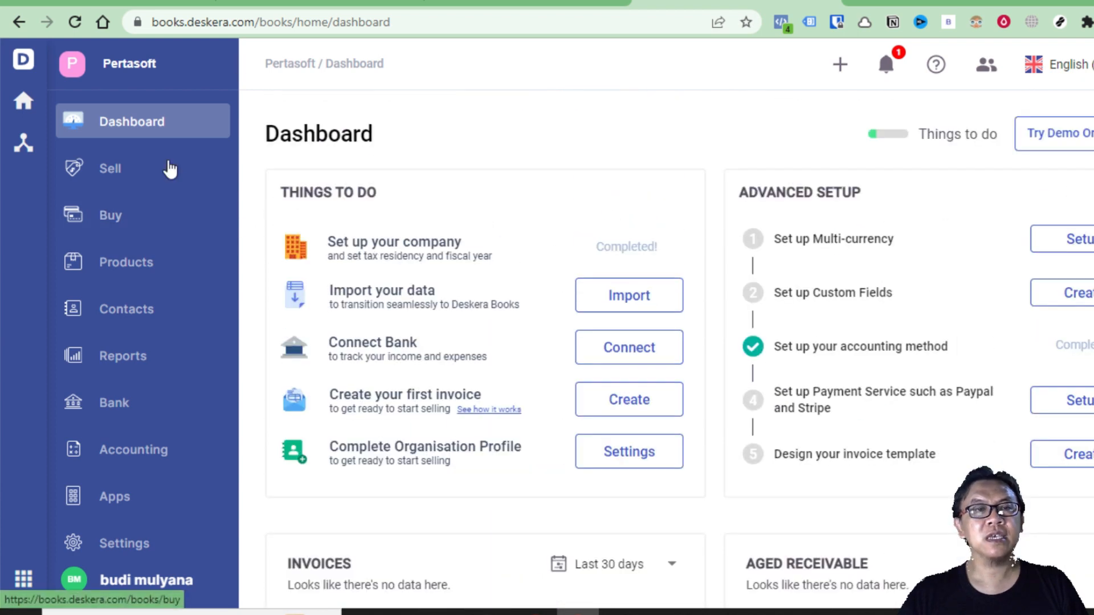
Step: View the sell quotes, and the buy orders together with the kinds of buy records that can be created
{"action": "left_click", "coordinate": [123, 174]}
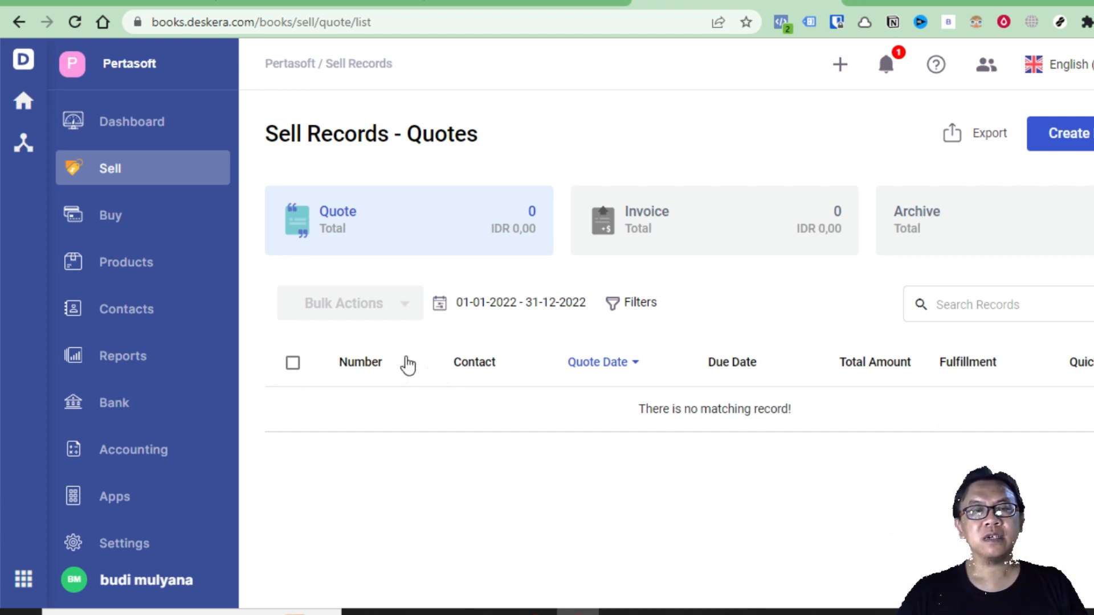
{"action": "left_click", "coordinate": [132, 217]}
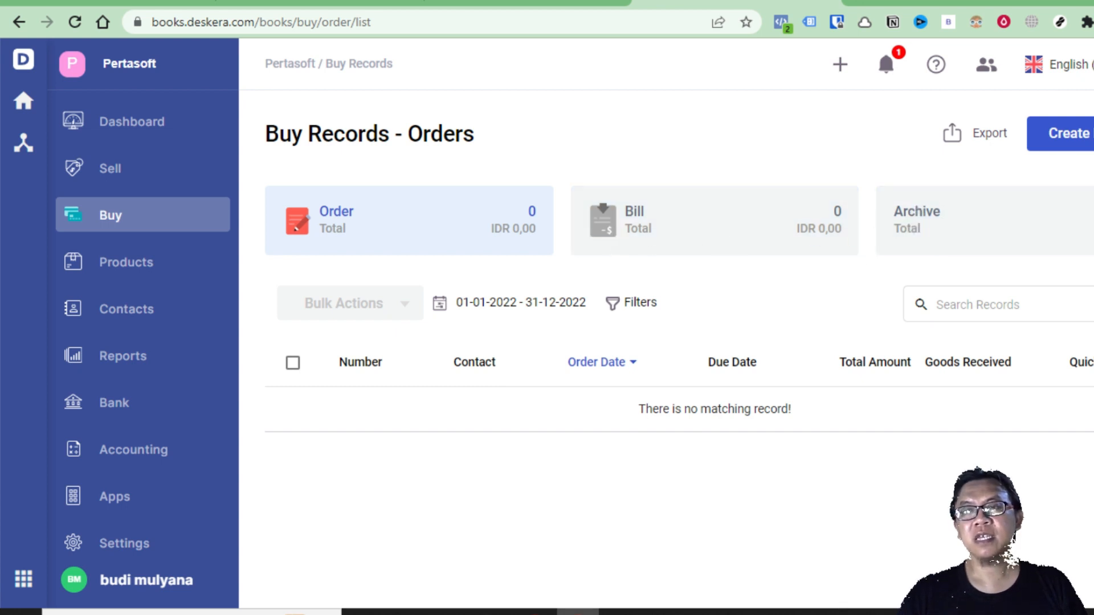
{"action": "left_click", "coordinate": [1071, 133]}
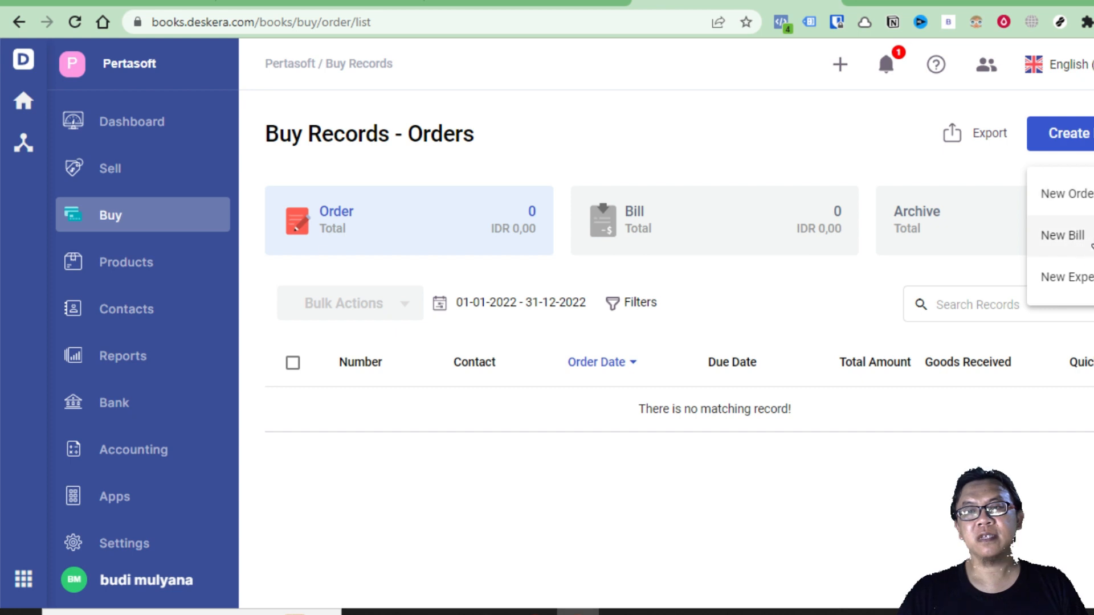
{"action": "left_click", "coordinate": [504, 107]}
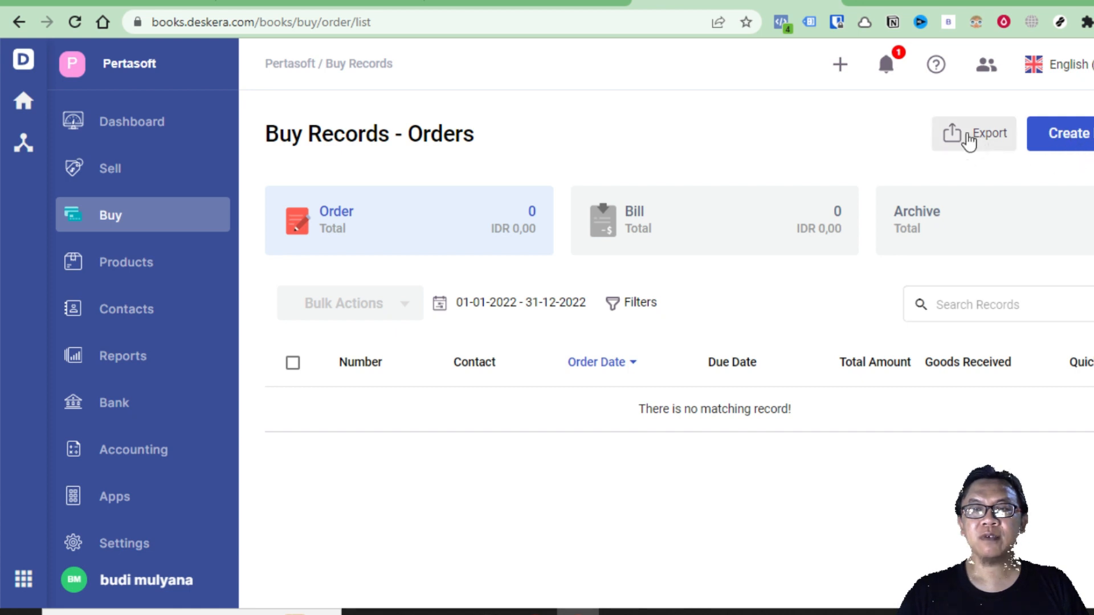
{"action": "left_click", "coordinate": [1069, 133]}
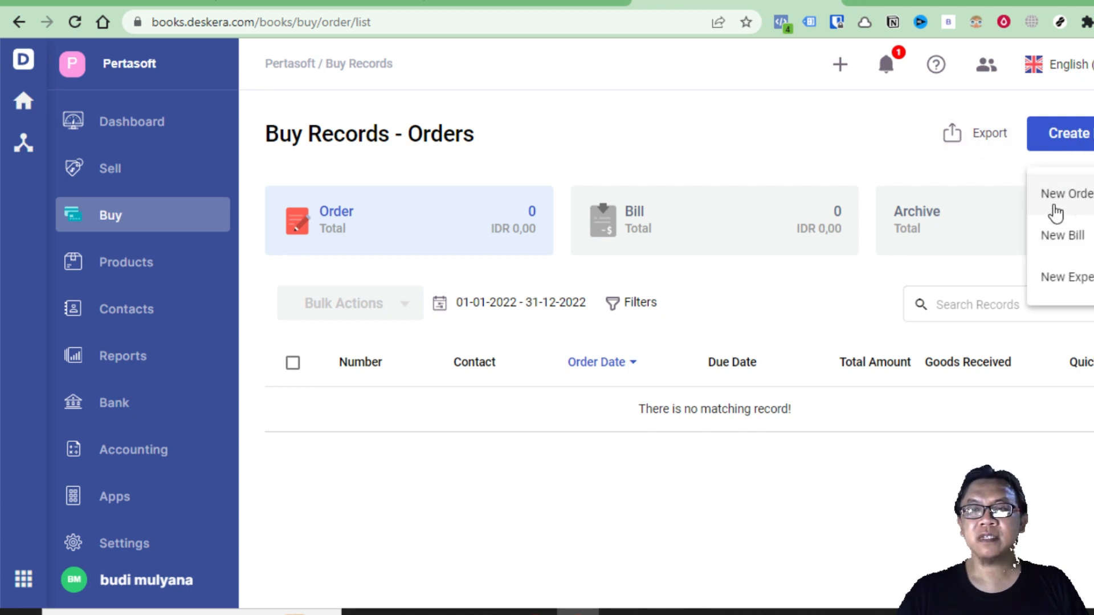
{"action": "left_click", "coordinate": [694, 296]}
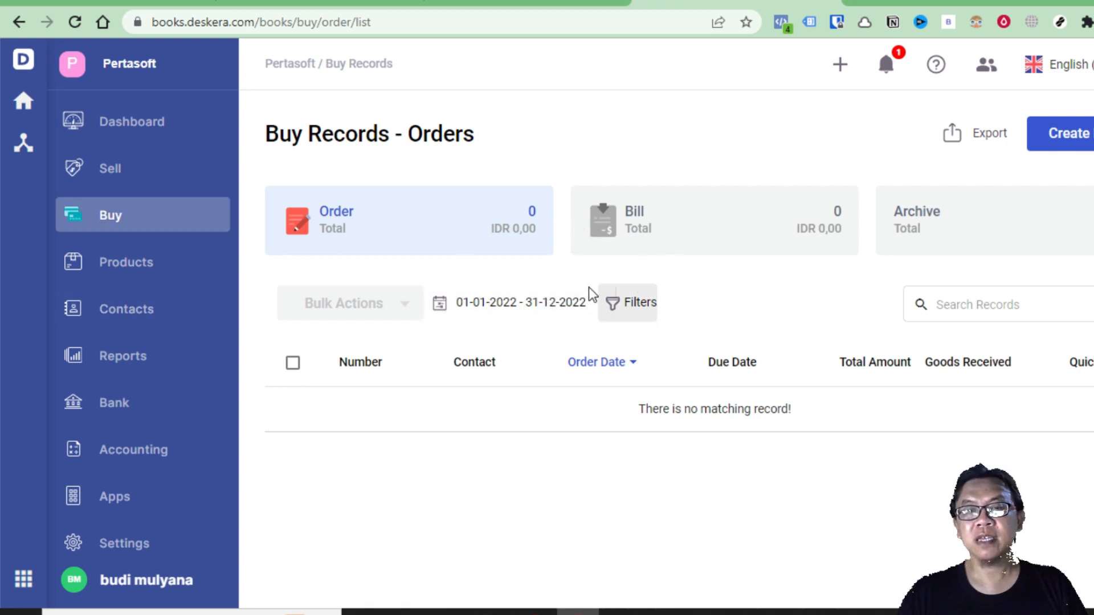
Step: Open the product list and look through its stock, category and status entries
{"action": "left_click", "coordinate": [94, 273]}
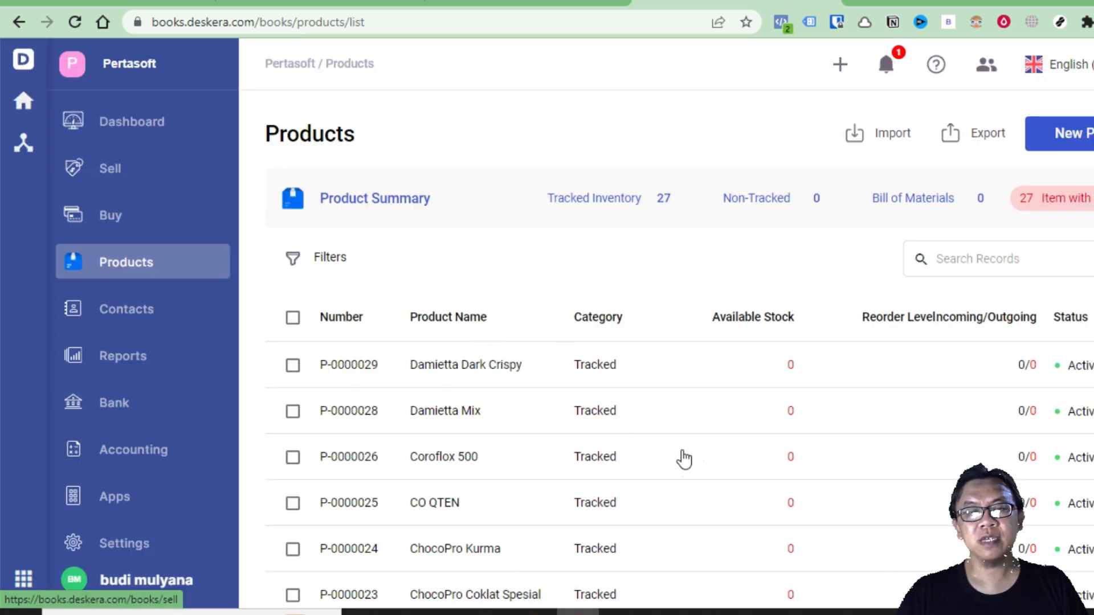
{"action": "scroll", "coordinate": [678, 446], "scroll_direction": "down", "scroll_amount": 5}
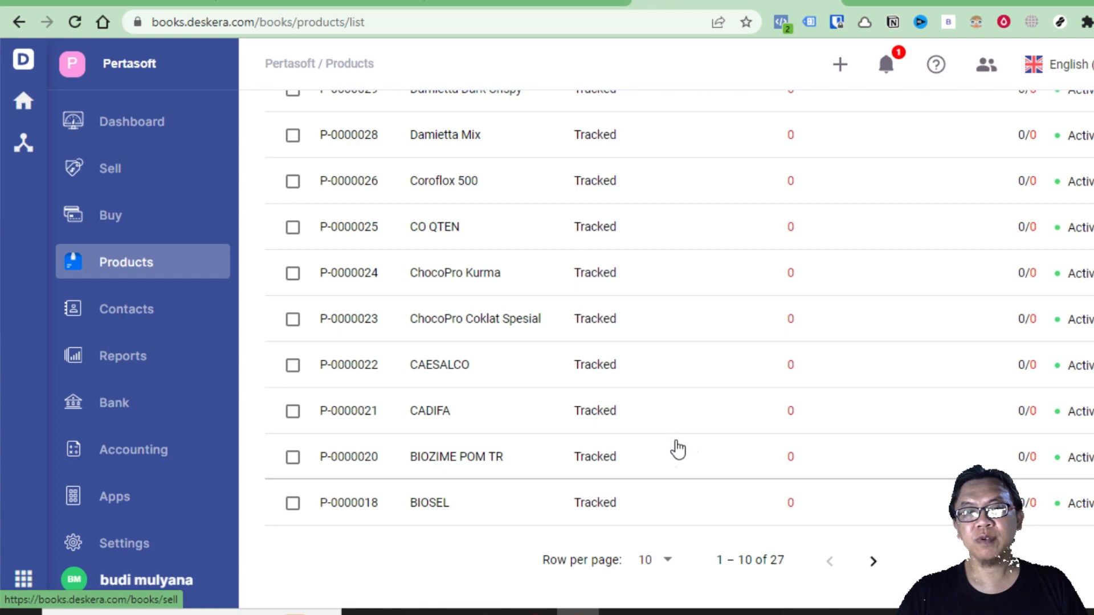
{"action": "scroll", "coordinate": [678, 450], "scroll_direction": "up", "scroll_amount": 5}
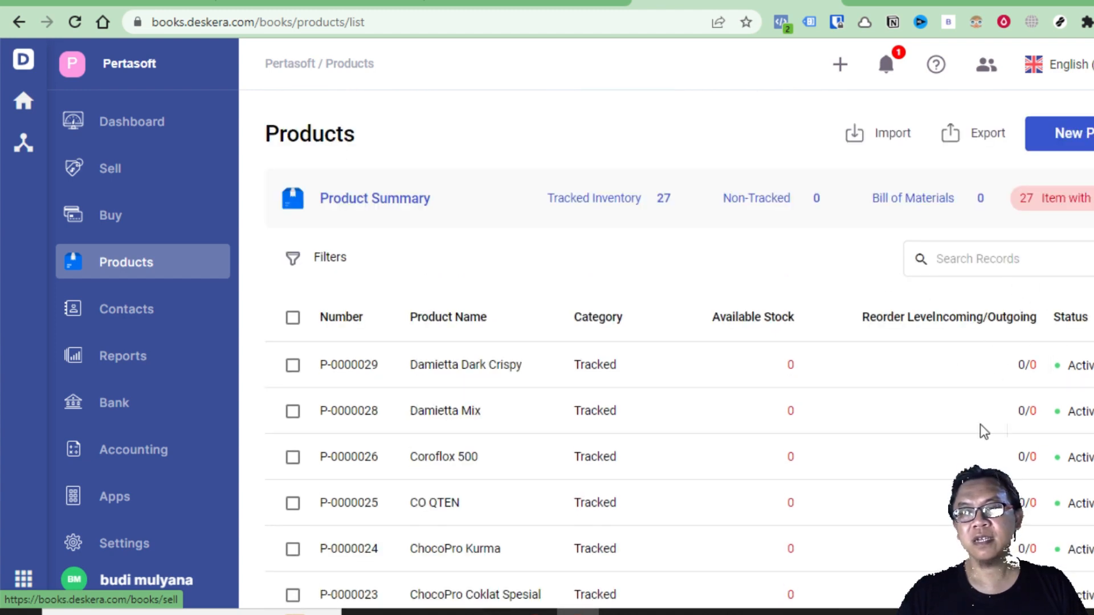
{"action": "scroll", "coordinate": [969, 473], "scroll_direction": "down", "scroll_amount": 2}
{"action": "scroll", "coordinate": [954, 510], "scroll_direction": "down", "scroll_amount": 2}
{"action": "scroll", "coordinate": [947, 504], "scroll_direction": "up", "scroll_amount": 2}
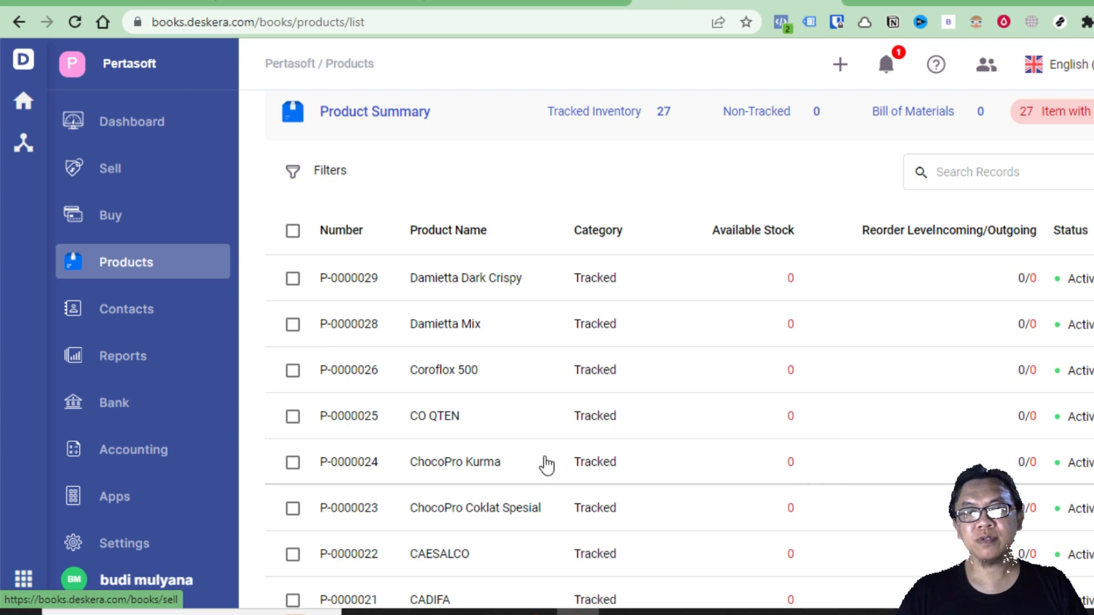
Step: Look through the rest of the Pertasoft product list, and open the contact list
{"action": "scroll", "coordinate": [635, 429], "scroll_direction": "down", "scroll_amount": 4}
{"action": "scroll", "coordinate": [724, 228], "scroll_direction": "up", "scroll_amount": 6}
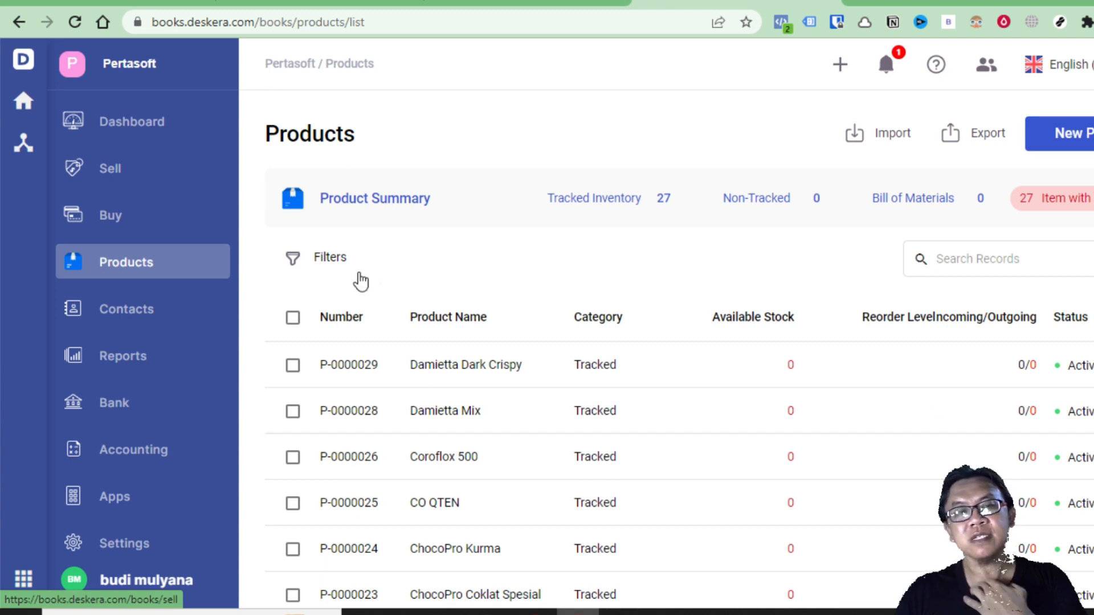
{"action": "left_click", "coordinate": [164, 317]}
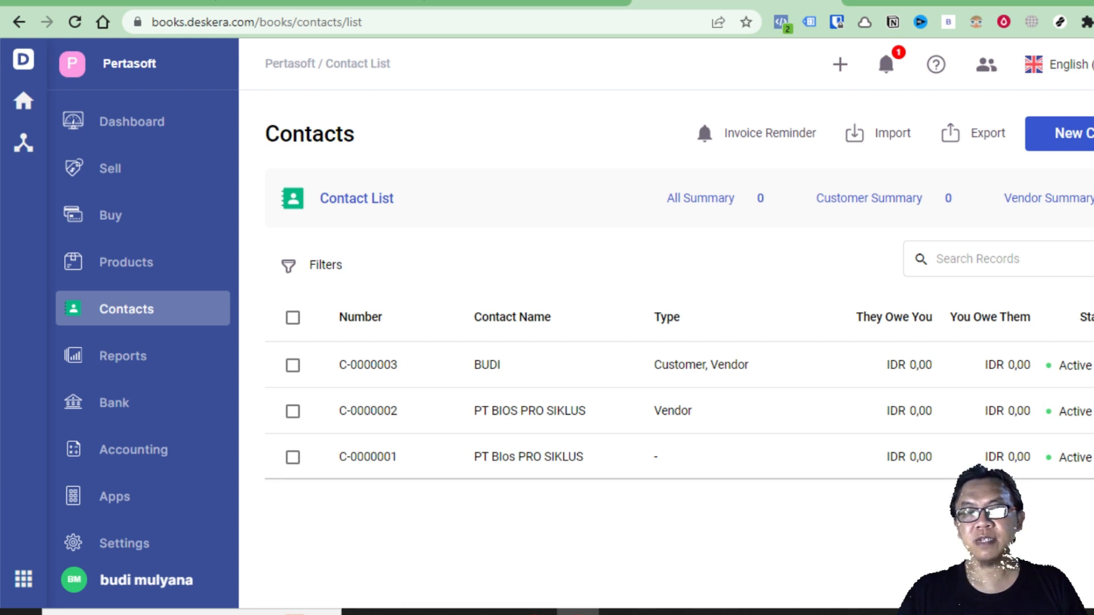
Step: Set the PT BIos PRO SIKLUS contact without a type to inactive, and open the status choices of the PT BIOS PRO SIKLUS vendor
{"action": "left_click", "coordinate": [1088, 457]}
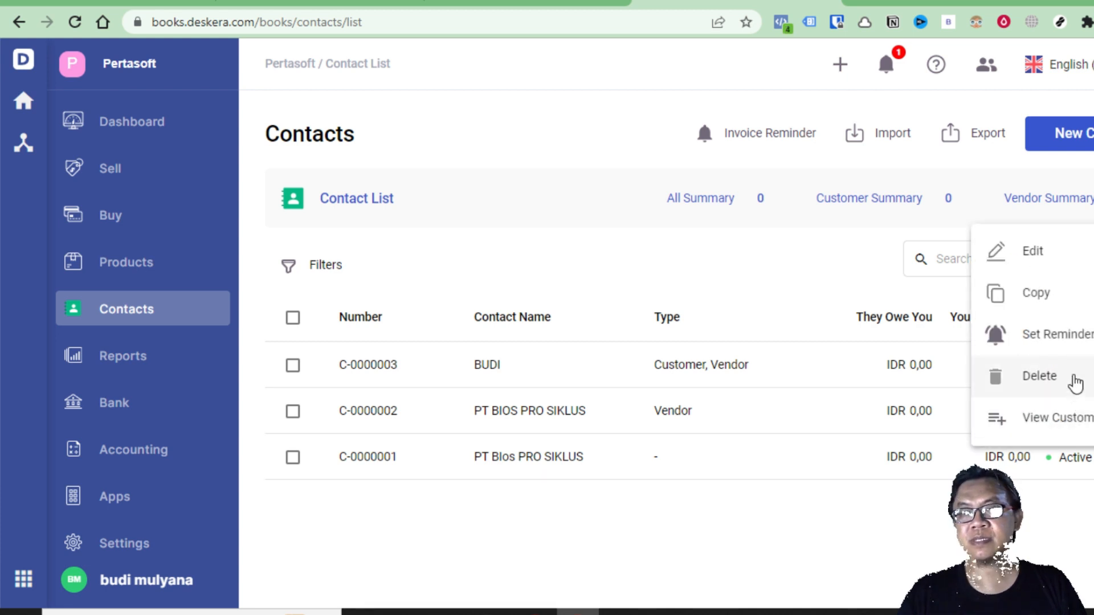
{"action": "left_click", "coordinate": [883, 482]}
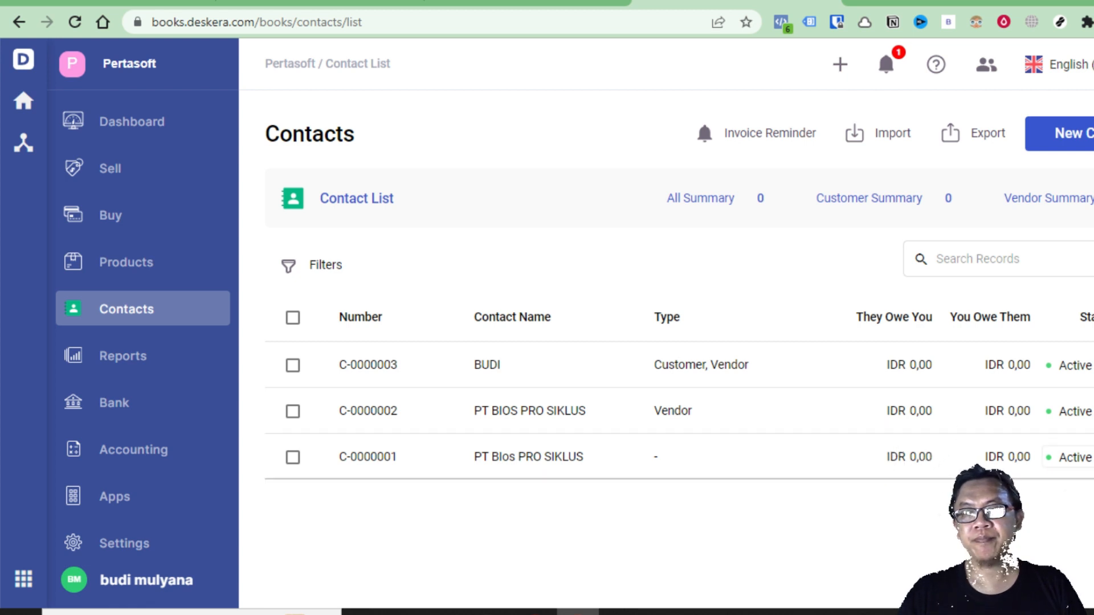
{"action": "left_click", "coordinate": [1071, 457]}
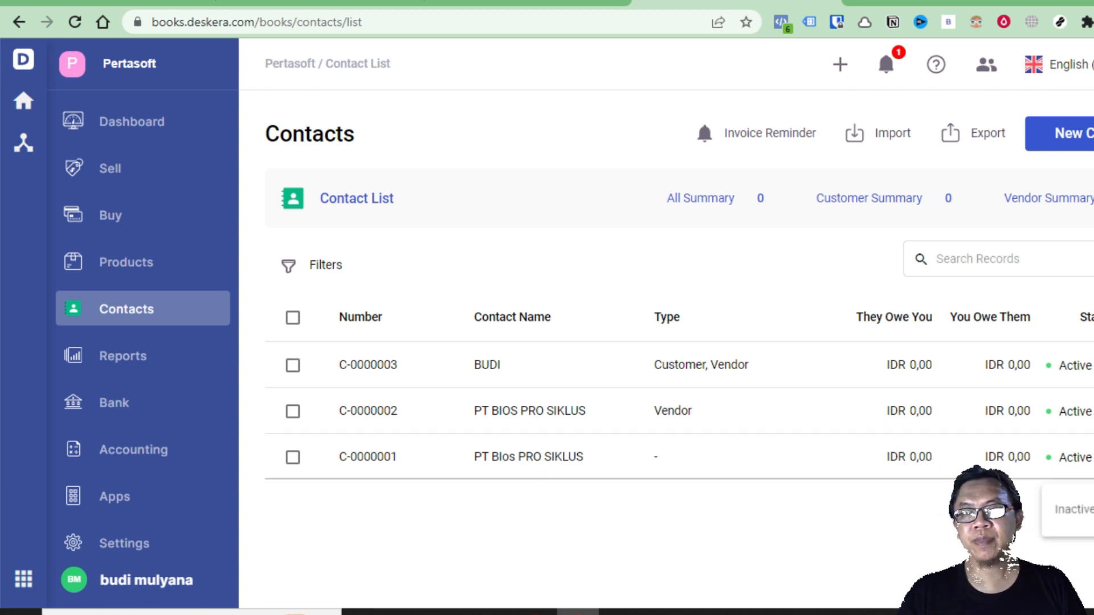
{"action": "left_click", "coordinate": [1081, 511]}
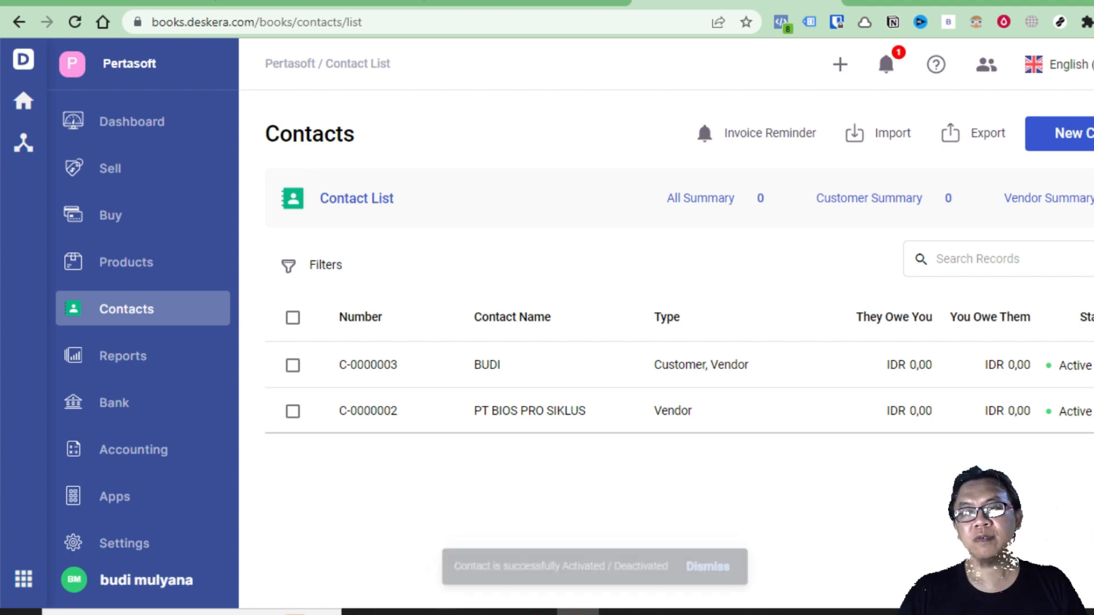
{"action": "left_click", "coordinate": [1087, 410]}
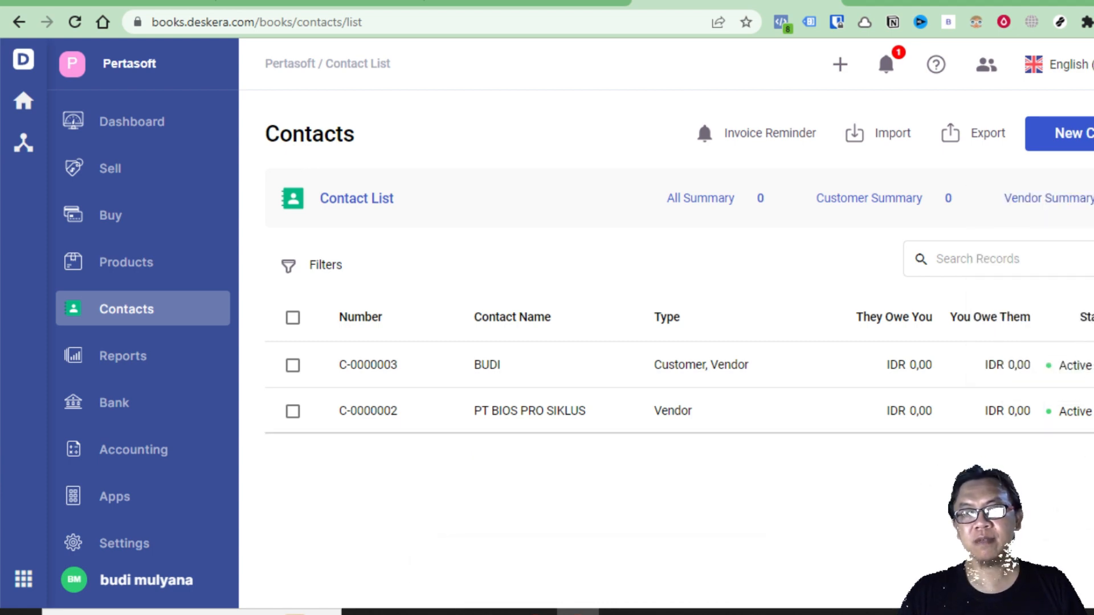
{"action": "left_click", "coordinate": [1087, 411]}
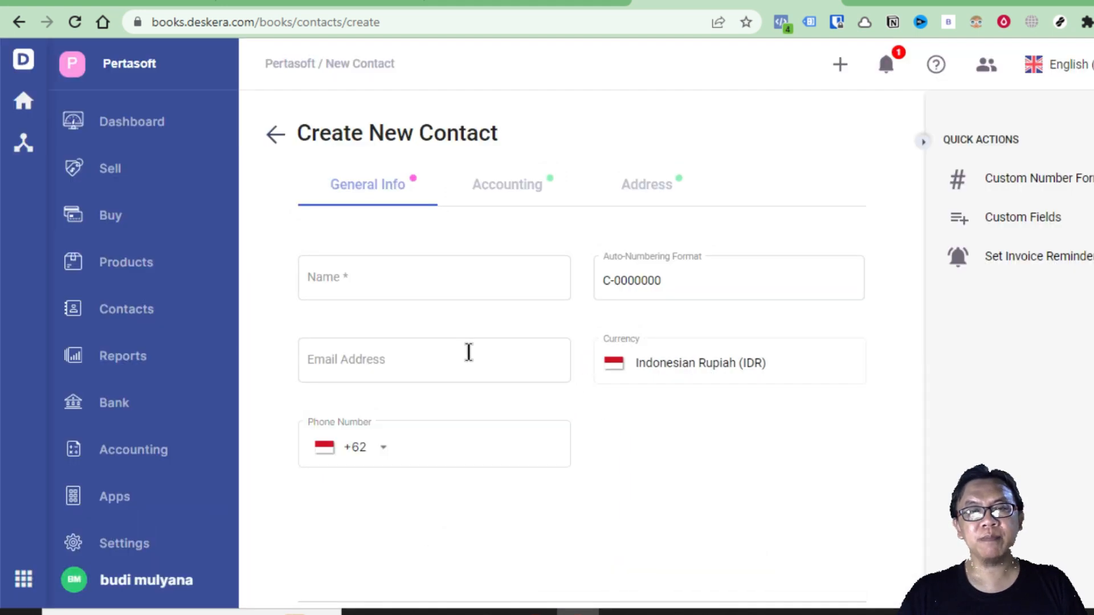
Step: Enter the new contact's name and a phone number with the Indonesian +62 country code
{"action": "left_click", "coordinate": [386, 276]}
{"action": "type", "text": "dadan"}
{"action": "left_click", "coordinate": [488, 449]}
{"action": "type", "text": "43434234"}
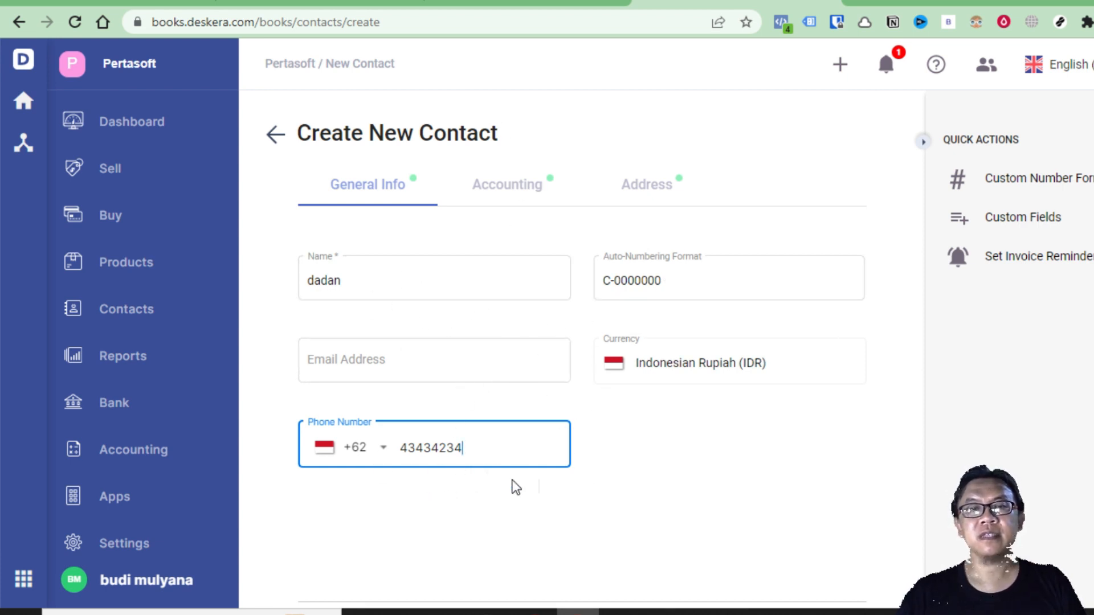
Step: Check the new contact's payment terms and payable and receivable accounts, return to its general info and save the contact
{"action": "left_click", "coordinate": [507, 196]}
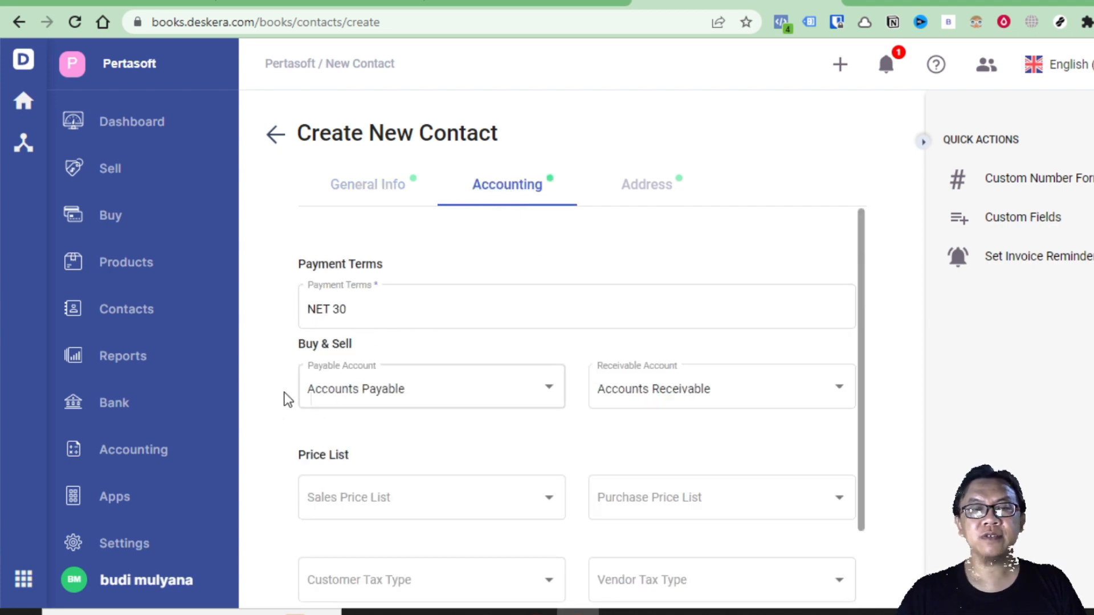
{"action": "left_click", "coordinate": [379, 203]}
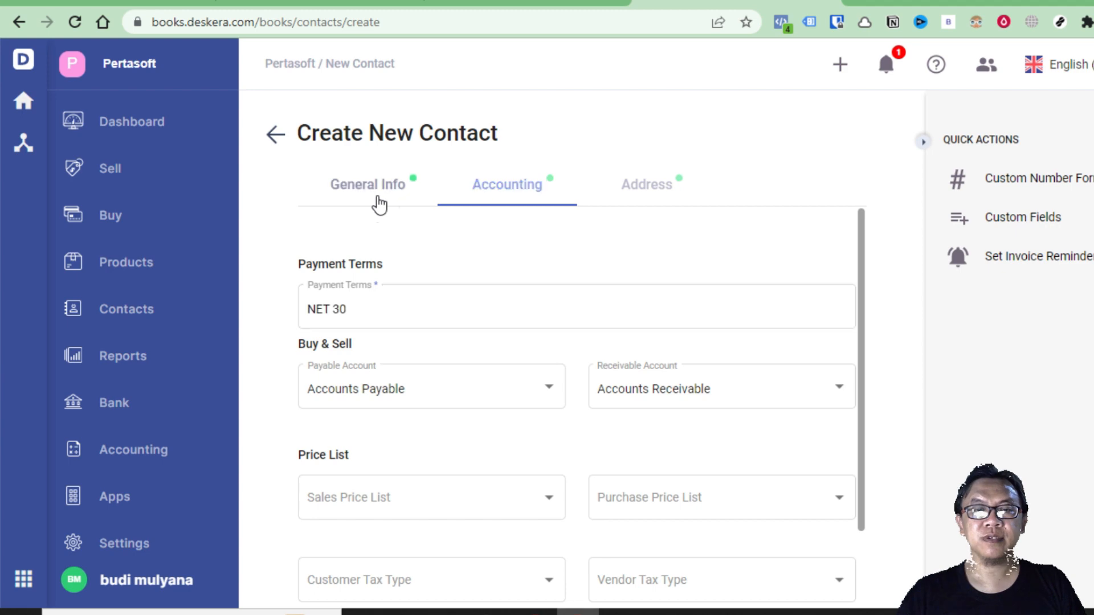
{"action": "scroll", "coordinate": [660, 430], "scroll_direction": "down", "scroll_amount": 1}
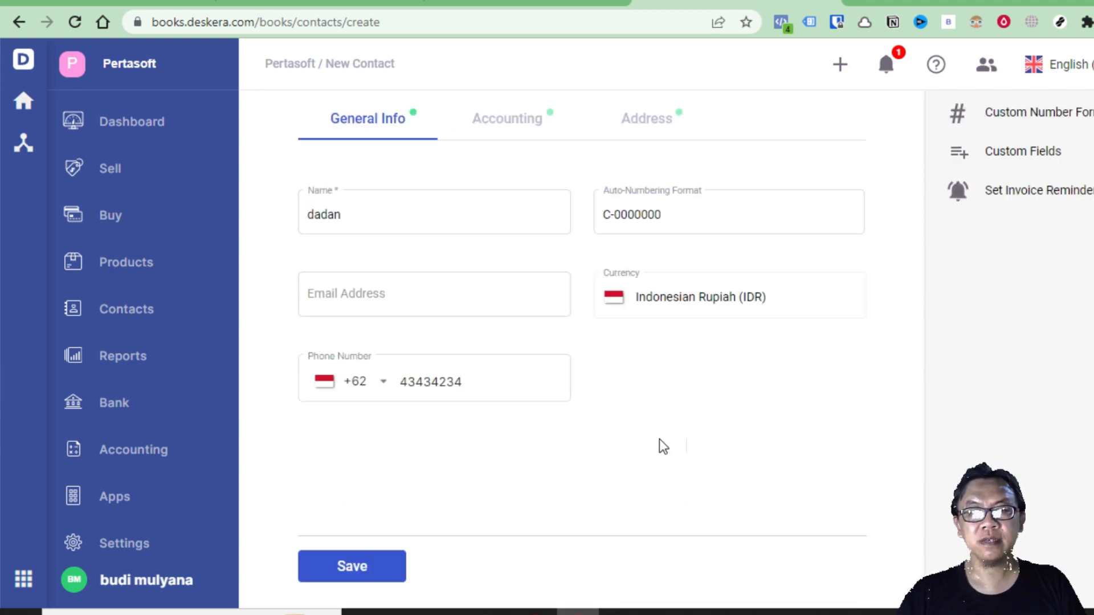
{"action": "scroll", "coordinate": [659, 439], "scroll_direction": "up", "scroll_amount": 1}
{"action": "scroll", "coordinate": [657, 438], "scroll_direction": "down", "scroll_amount": 1}
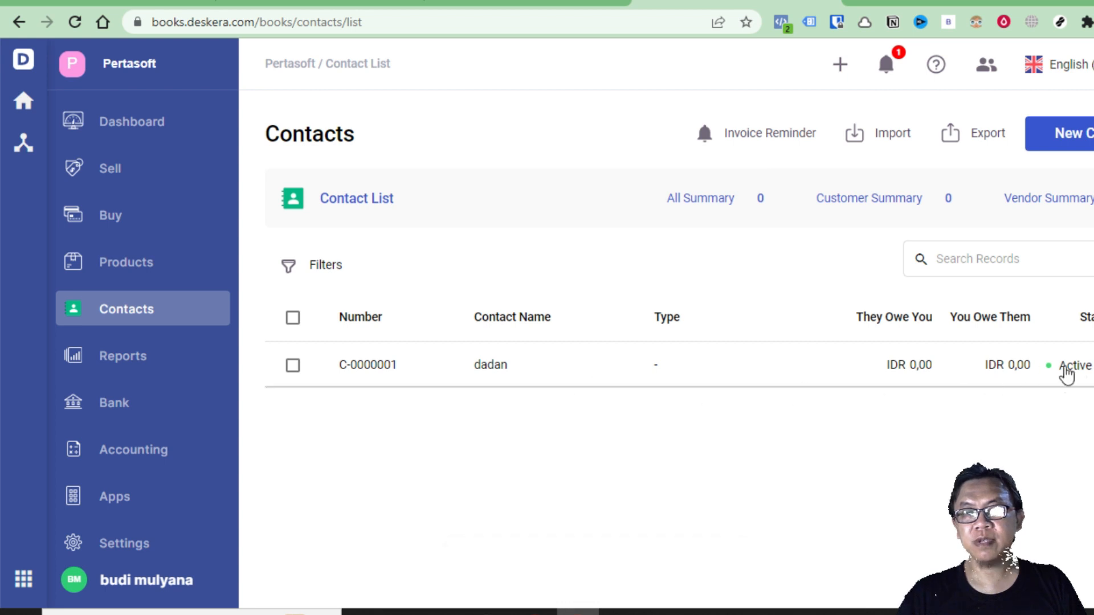
Step: Open the saved contact for editing, and view its accounting settings with the accounts available as payable account
{"action": "left_click", "coordinate": [1089, 364]}
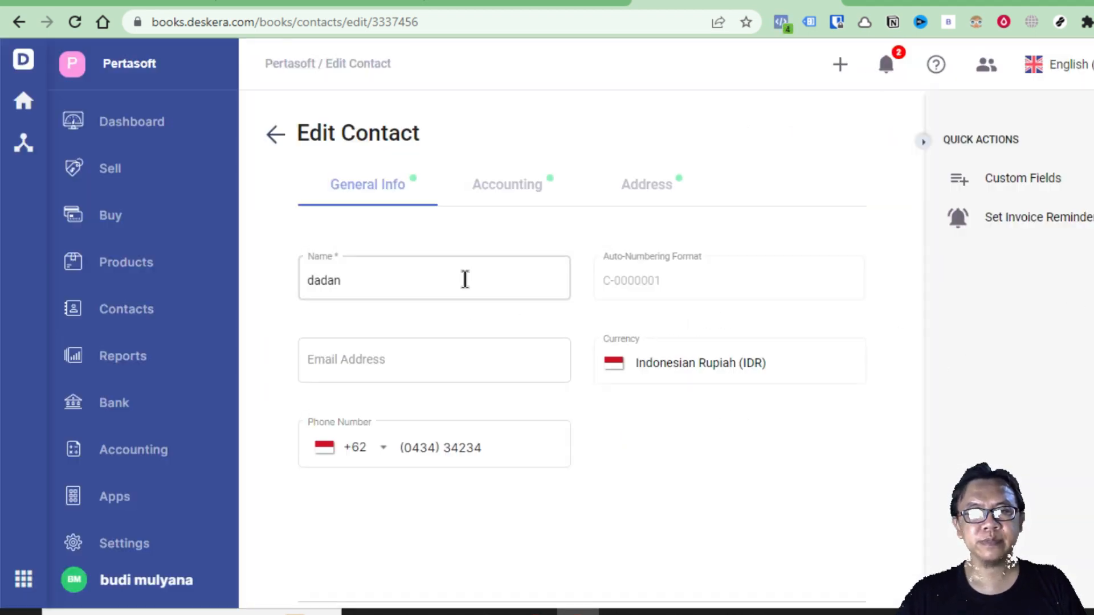
{"action": "left_click", "coordinate": [526, 190]}
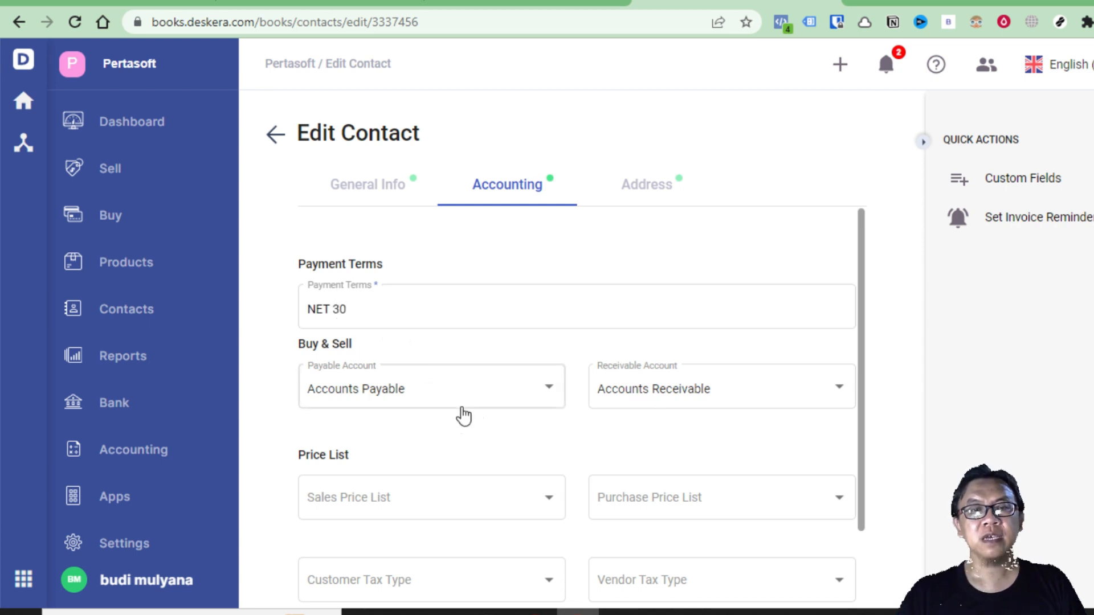
{"action": "scroll", "coordinate": [465, 402], "scroll_direction": "down", "scroll_amount": 2}
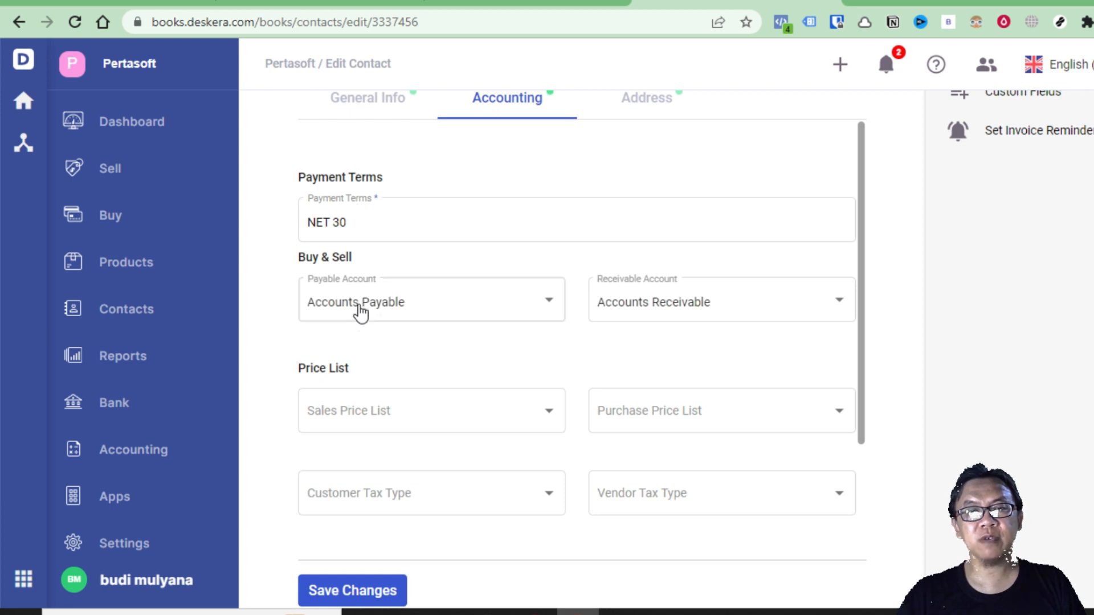
{"action": "left_click", "coordinate": [549, 308]}
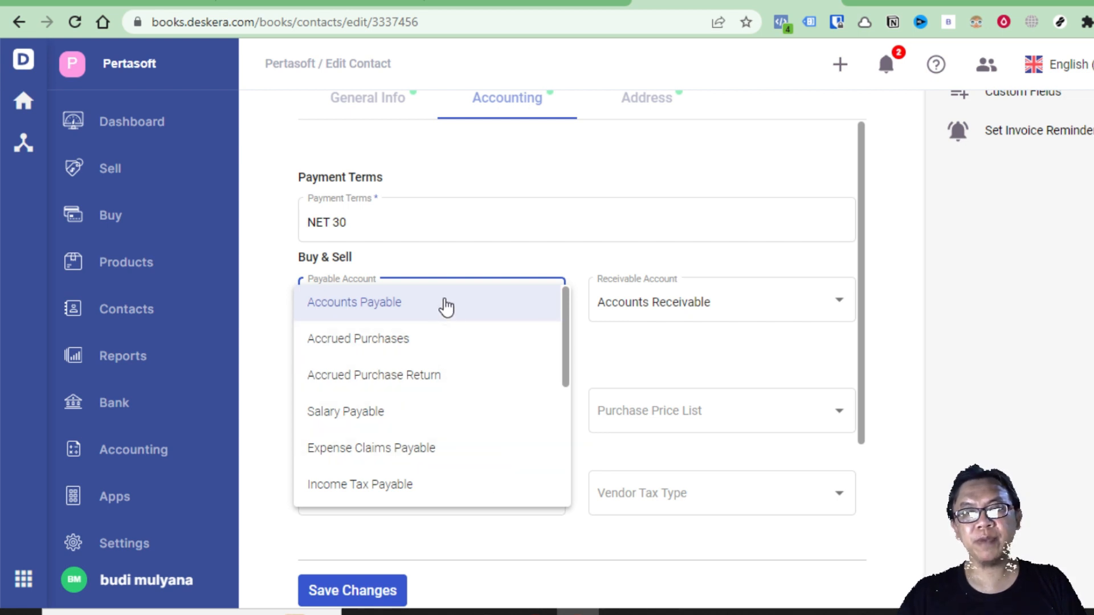
{"action": "left_click", "coordinate": [643, 298]}
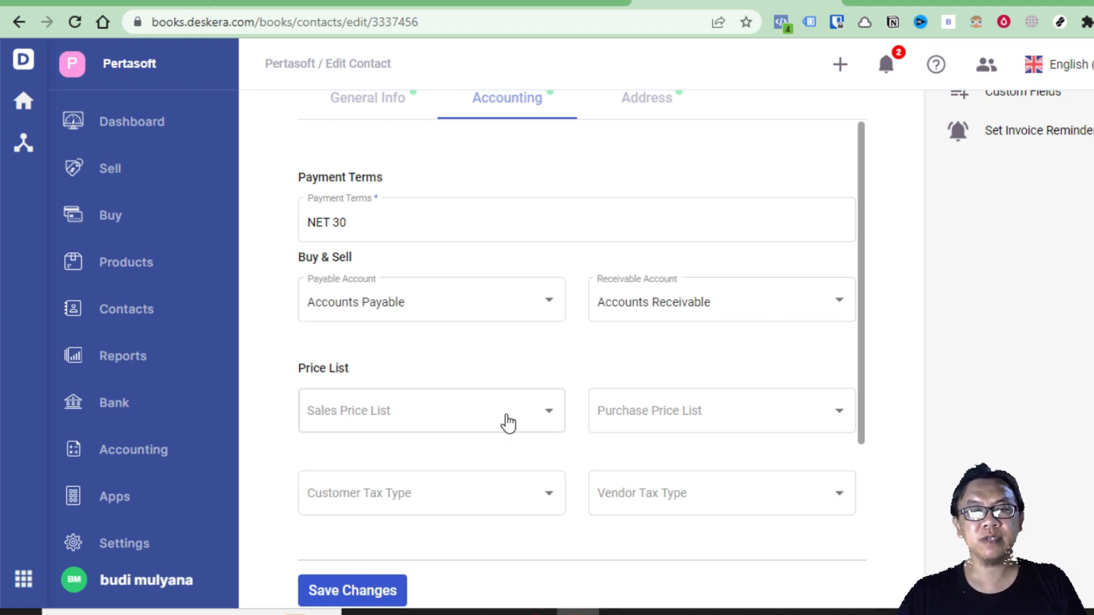
Step: Examine the contact's sales and purchase price lists, customer tax types, tax number fields and residential status
{"action": "scroll", "coordinate": [509, 406], "scroll_direction": "down", "scroll_amount": 2}
{"action": "scroll", "coordinate": [501, 340], "scroll_direction": "up", "scroll_amount": 2}
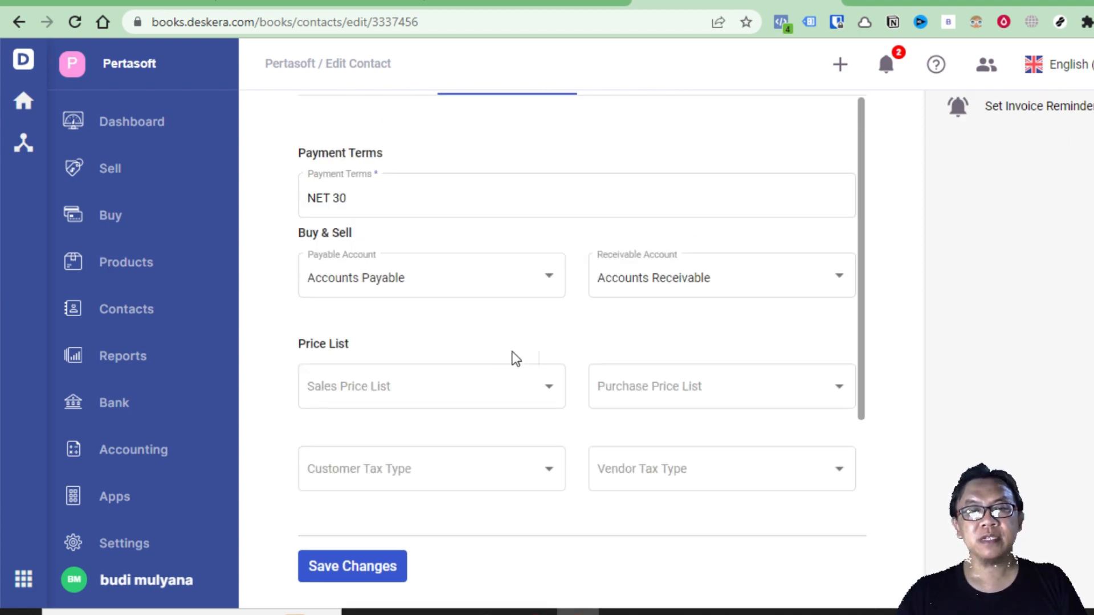
{"action": "left_click", "coordinate": [553, 390]}
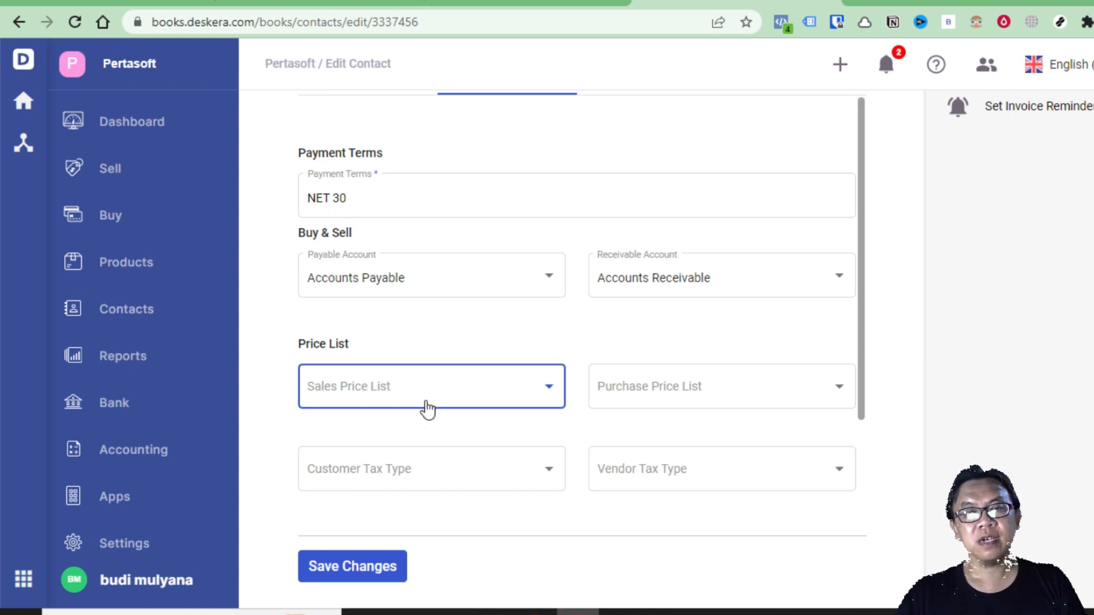
{"action": "scroll", "coordinate": [422, 400], "scroll_direction": "down", "scroll_amount": 2}
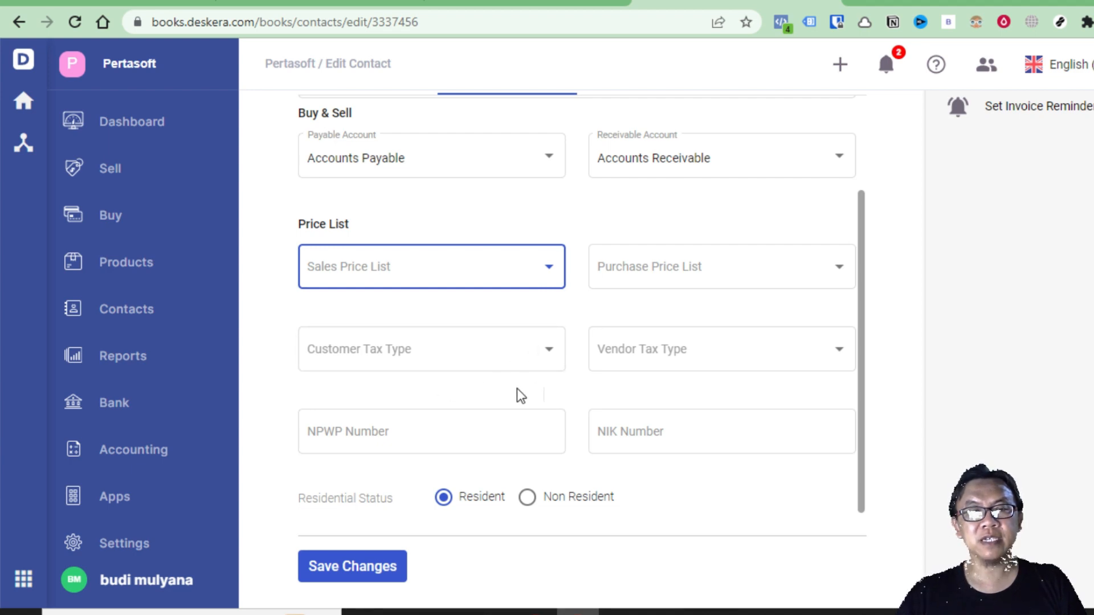
{"action": "left_click", "coordinate": [544, 355]}
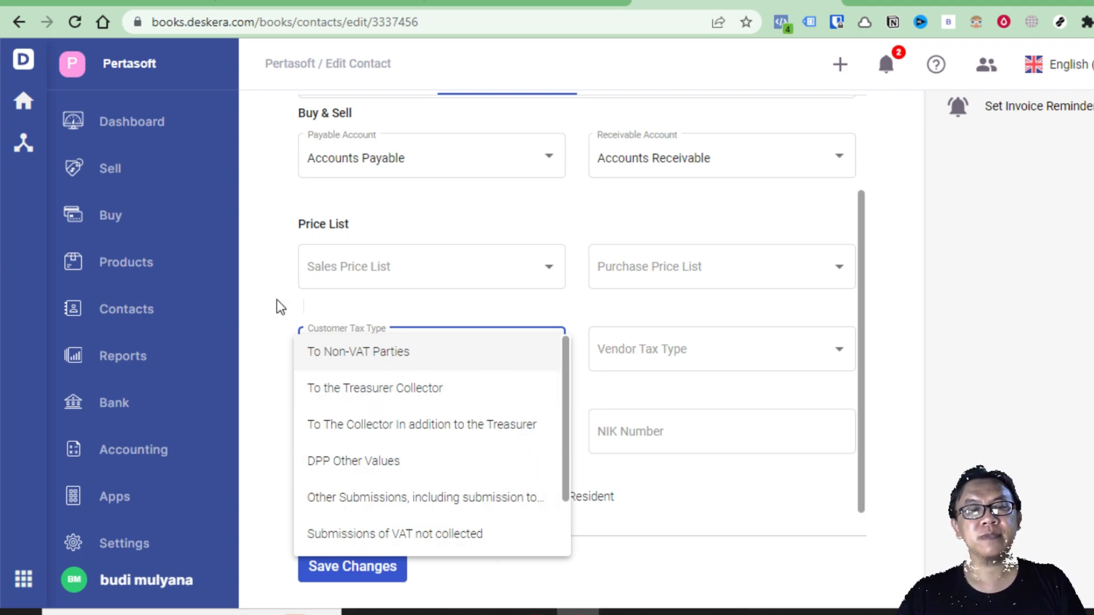
{"action": "left_click", "coordinate": [286, 382]}
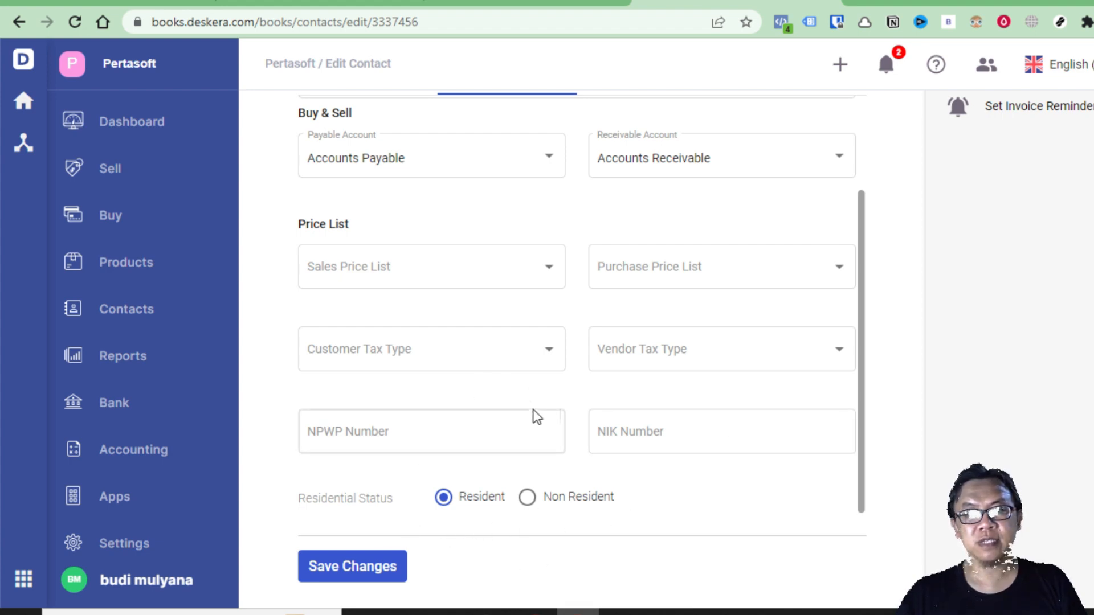
{"action": "scroll", "coordinate": [502, 439], "scroll_direction": "up", "scroll_amount": 4}
{"action": "scroll", "coordinate": [393, 513], "scroll_direction": "down", "scroll_amount": 4}
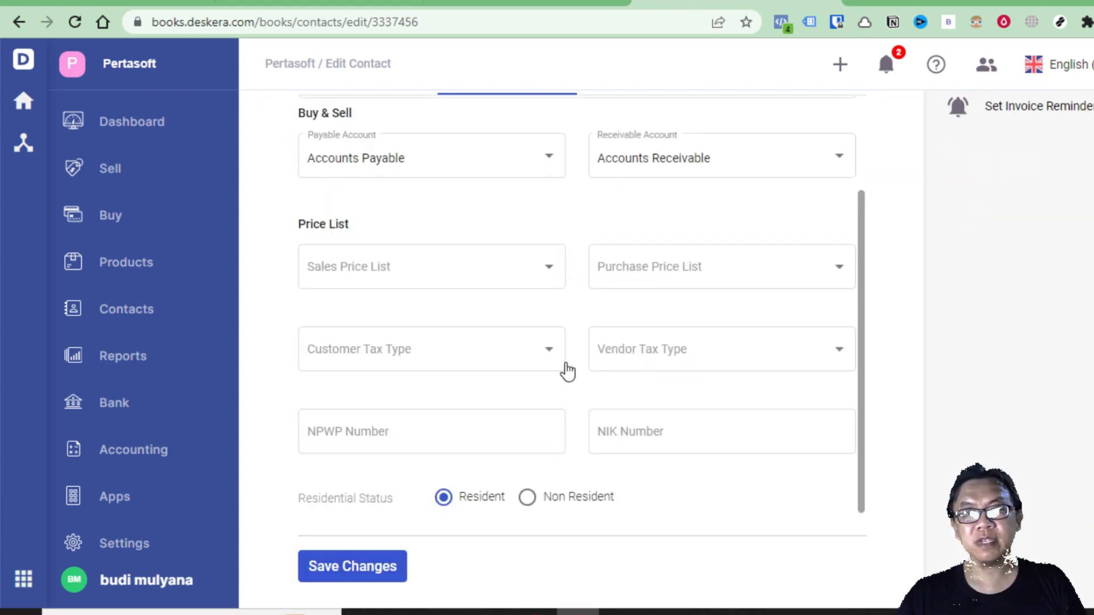
Step: Review the contact's address fields and billing and shipping options, and return to the contact list without saving changes
{"action": "scroll", "coordinate": [627, 285], "scroll_direction": "up", "scroll_amount": 4}
{"action": "left_click", "coordinate": [646, 193]}
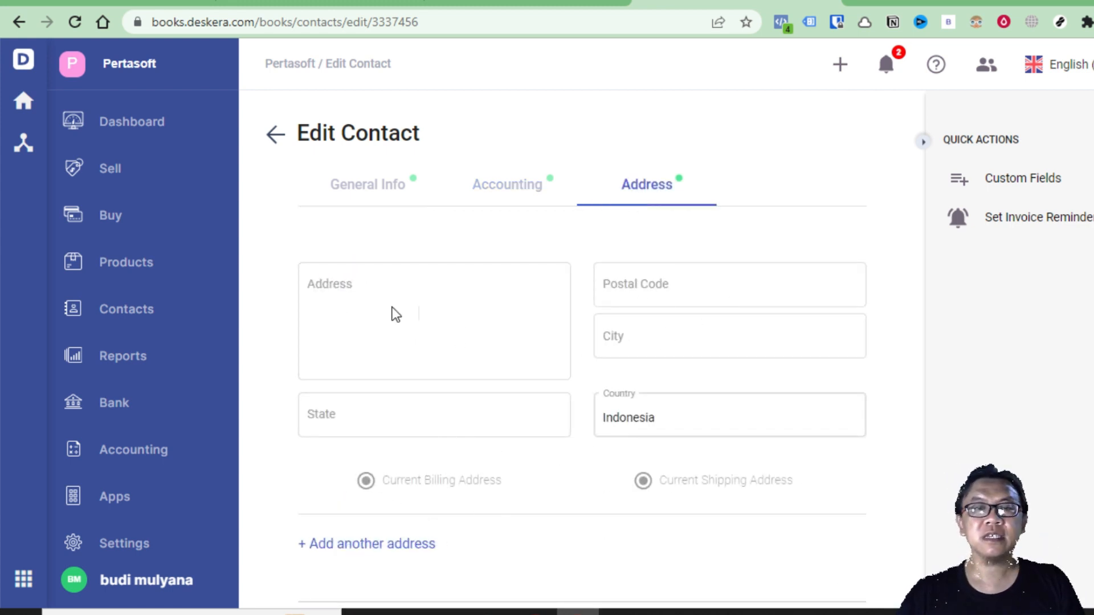
{"action": "scroll", "coordinate": [436, 358], "scroll_direction": "down", "scroll_amount": 1}
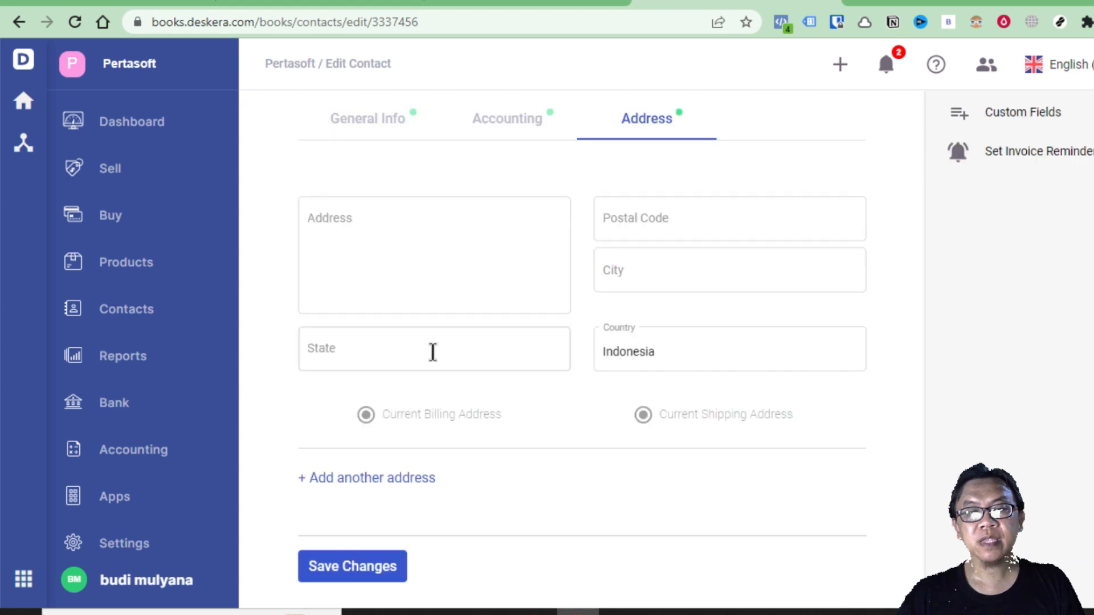
{"action": "scroll", "coordinate": [432, 353], "scroll_direction": "up", "scroll_amount": 1}
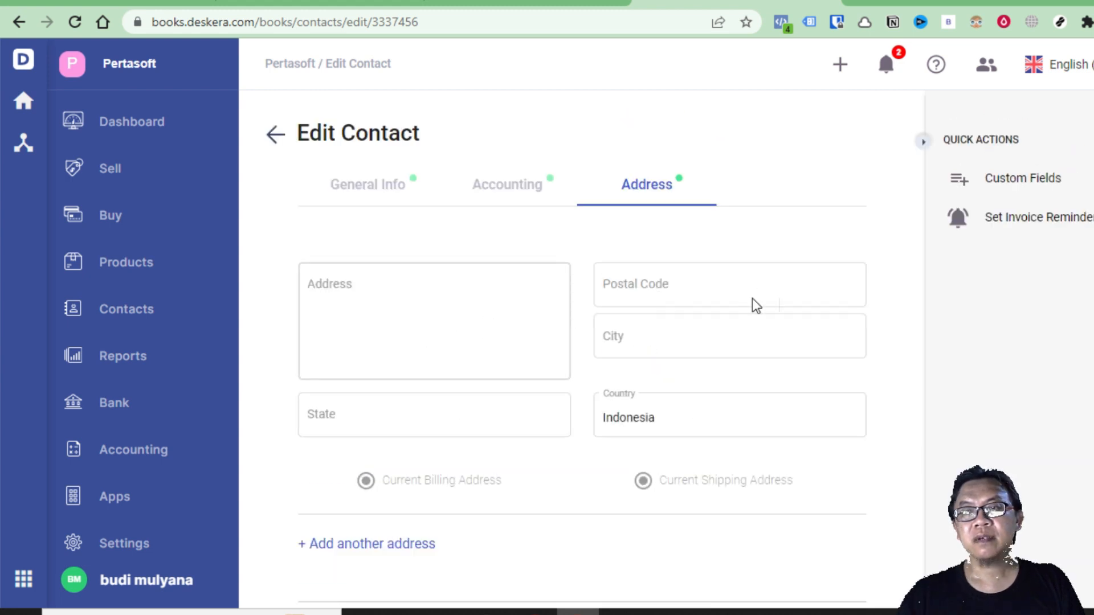
{"action": "scroll", "coordinate": [744, 289], "scroll_direction": "down", "scroll_amount": 1}
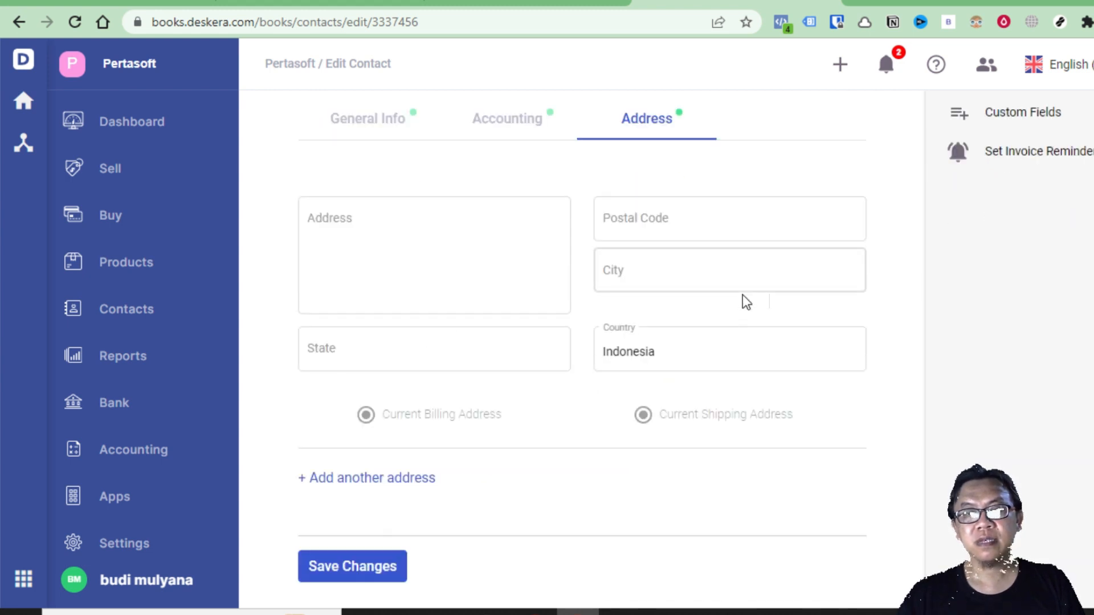
{"action": "scroll", "coordinate": [742, 306], "scroll_direction": "up", "scroll_amount": 1}
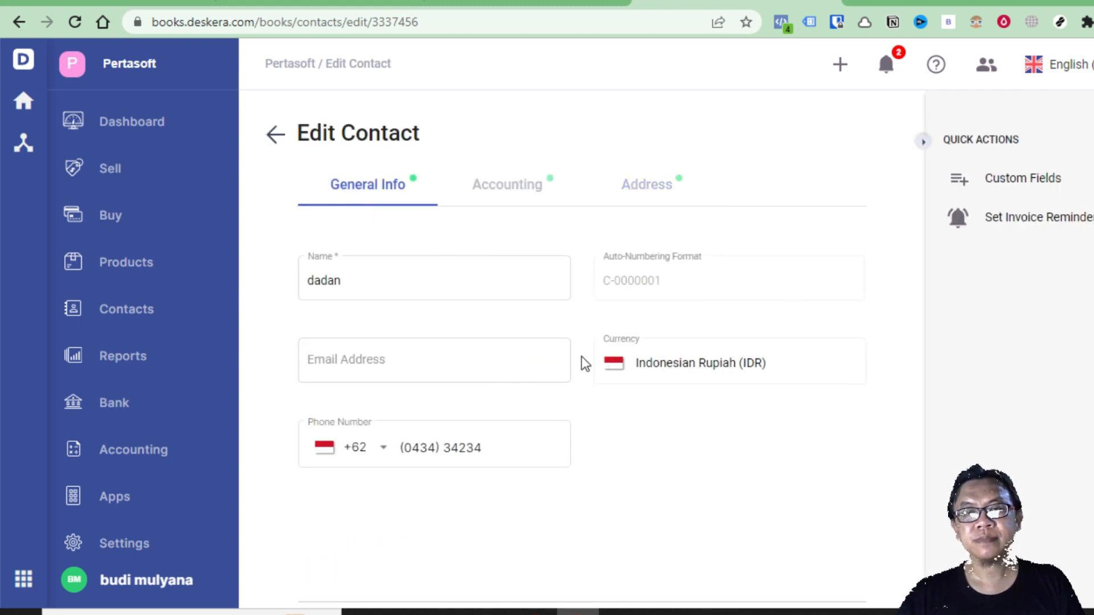
{"action": "left_click", "coordinate": [274, 137]}
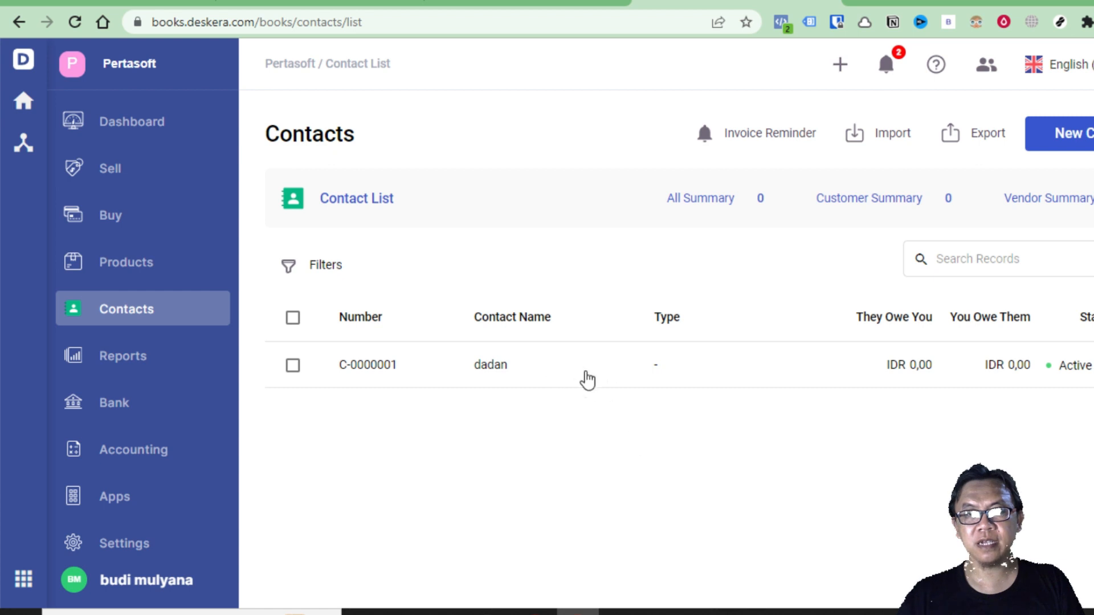
Step: View the saved contact's details from general information through accounting to address, and return to the product list
{"action": "left_click", "coordinate": [673, 386]}
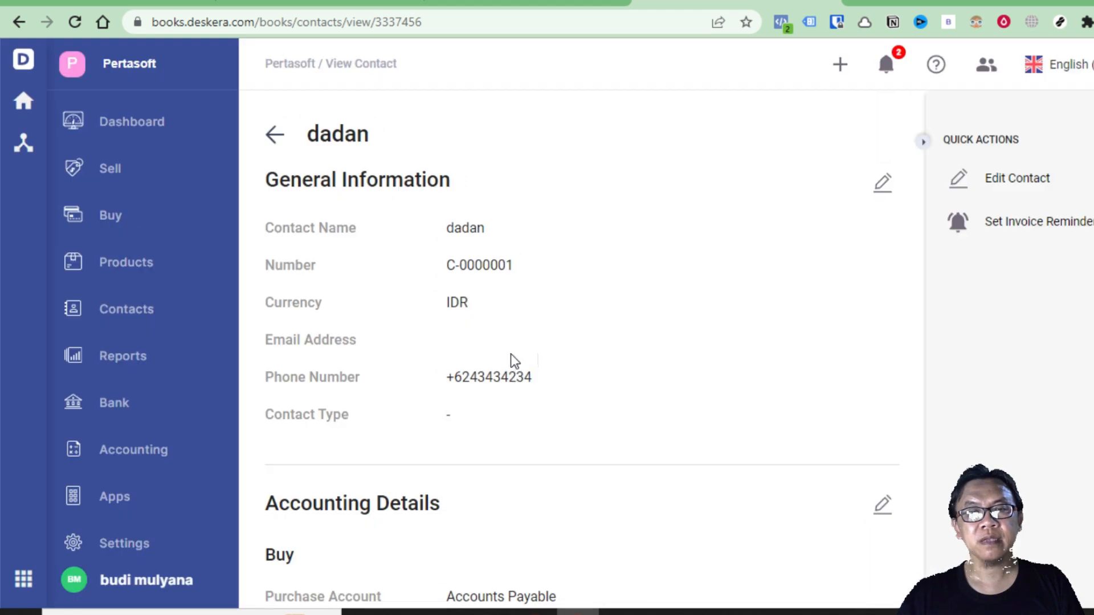
{"action": "scroll", "coordinate": [573, 400], "scroll_direction": "down", "scroll_amount": 3}
{"action": "scroll", "coordinate": [573, 400], "scroll_direction": "down", "scroll_amount": 5}
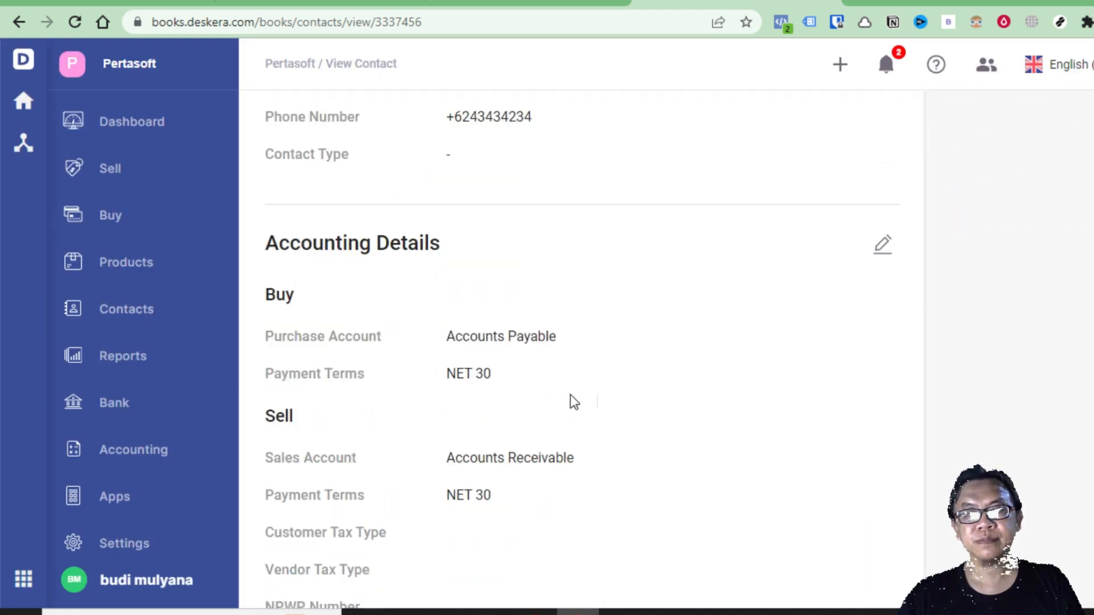
{"action": "scroll", "coordinate": [574, 400], "scroll_direction": "down", "scroll_amount": 3}
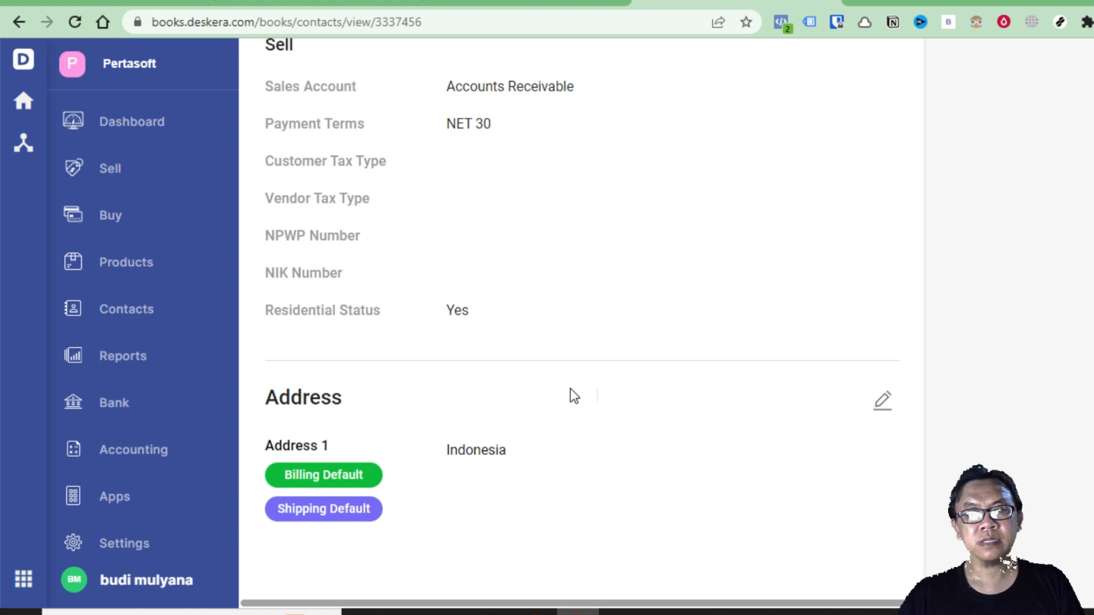
{"action": "scroll", "coordinate": [574, 397], "scroll_direction": "up", "scroll_amount": 10}
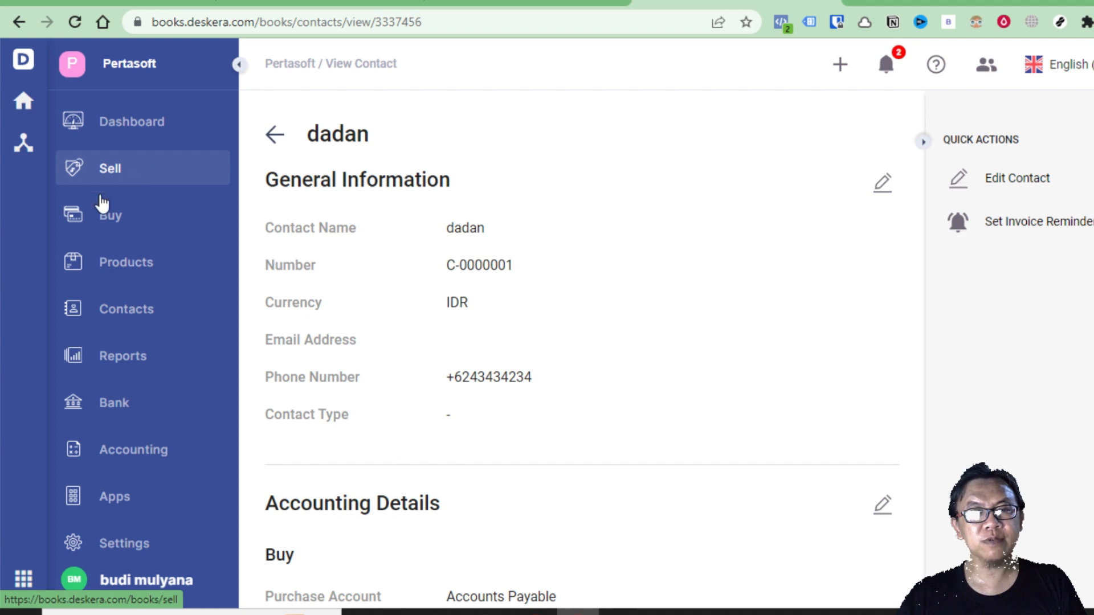
{"action": "left_click", "coordinate": [119, 263]}
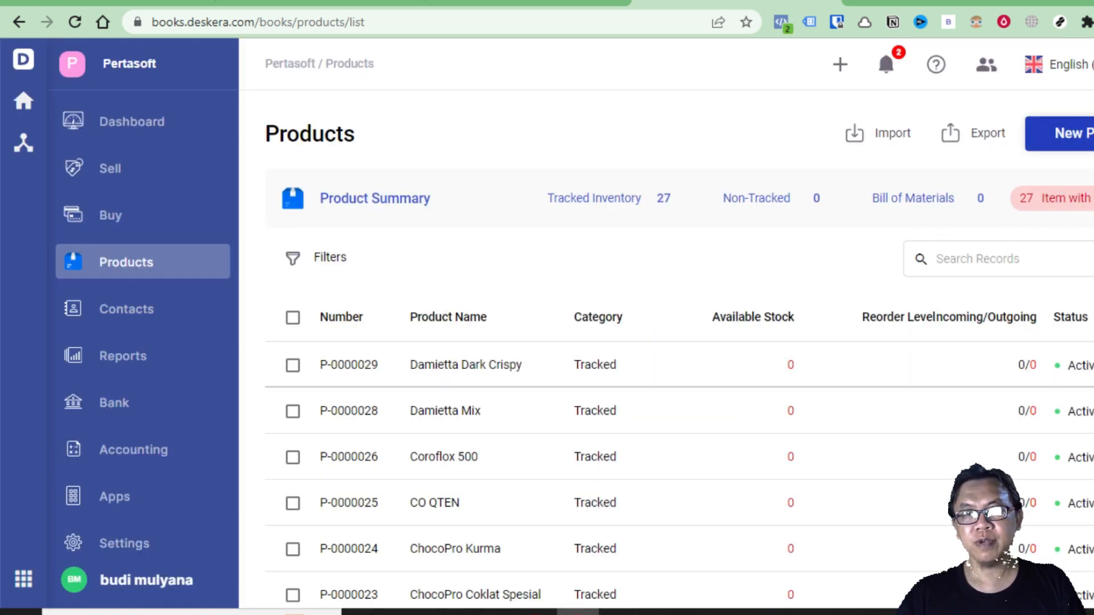
Step: Start a new product and examine the Non-Tracked, Tracked and Bill of Materials choices for its type
{"action": "left_click", "coordinate": [1059, 133]}
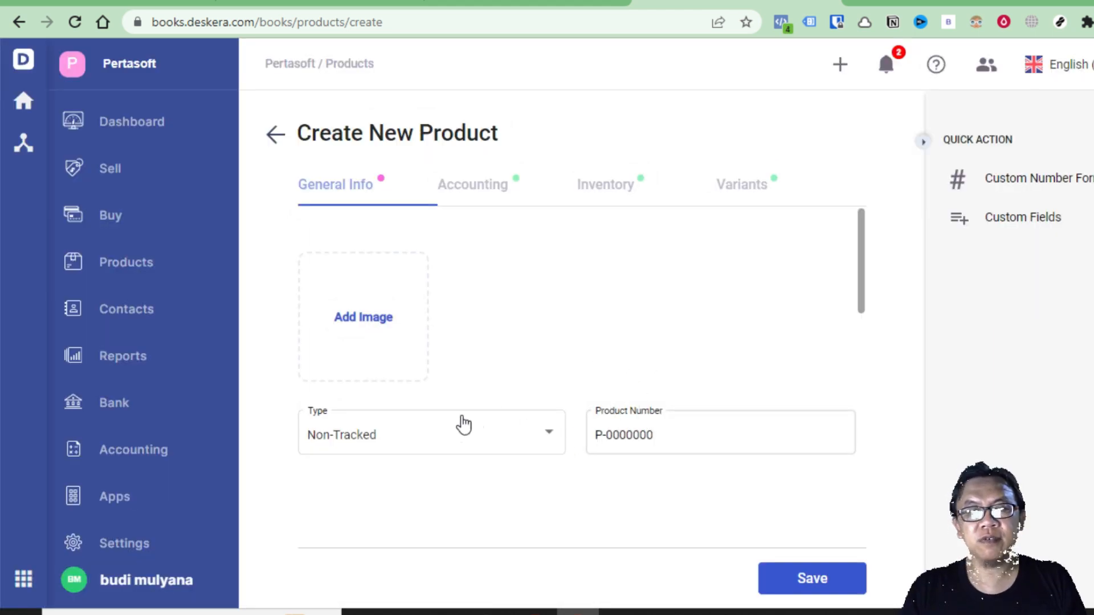
{"action": "left_click", "coordinate": [540, 448]}
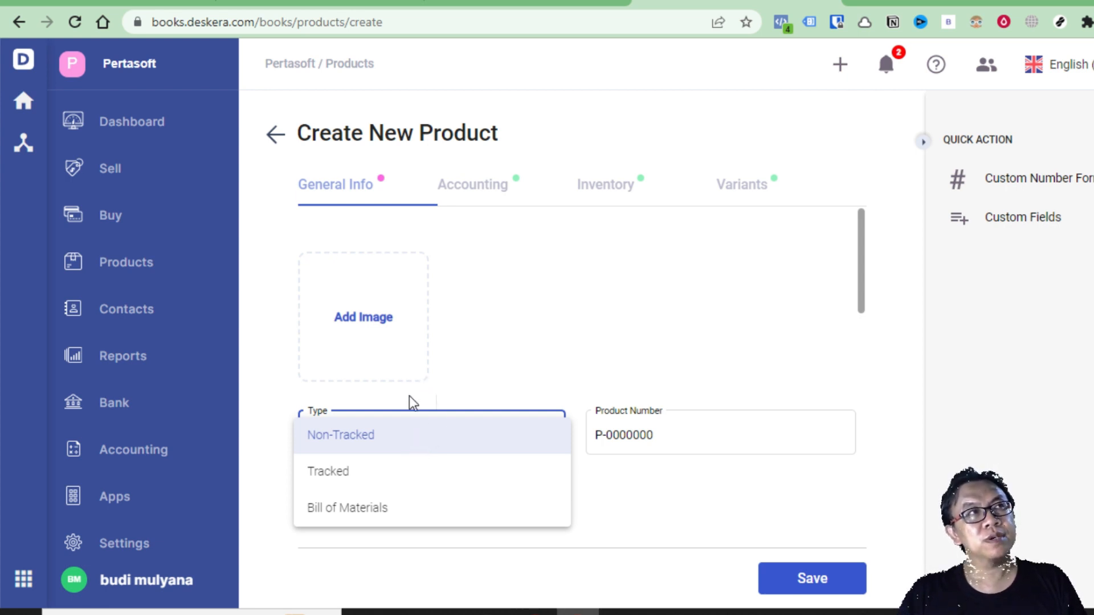
{"action": "left_click", "coordinate": [463, 447]}
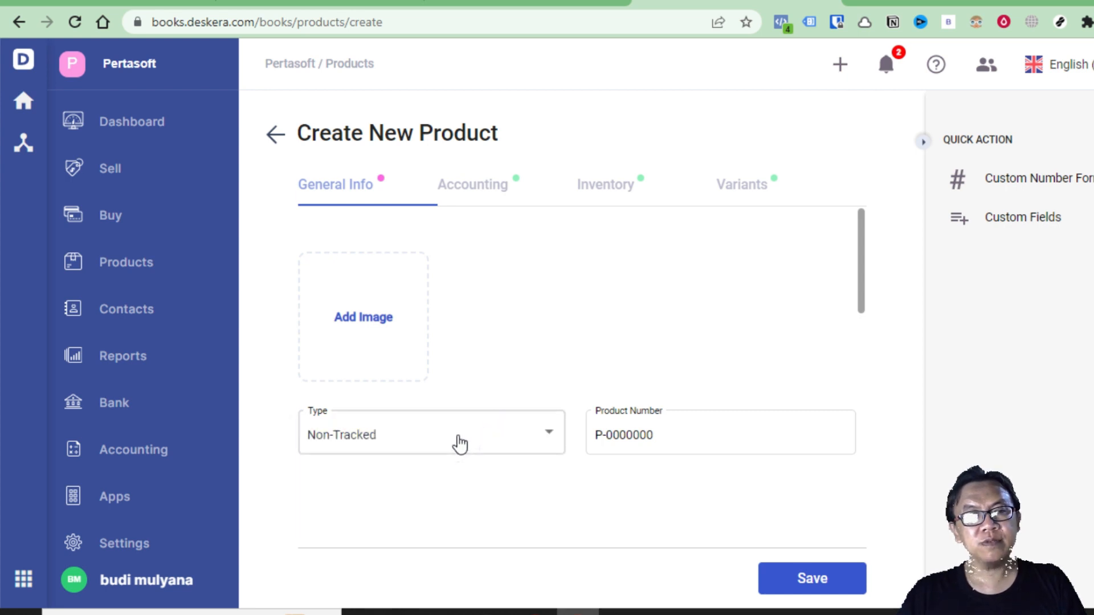
{"action": "left_click", "coordinate": [551, 445]}
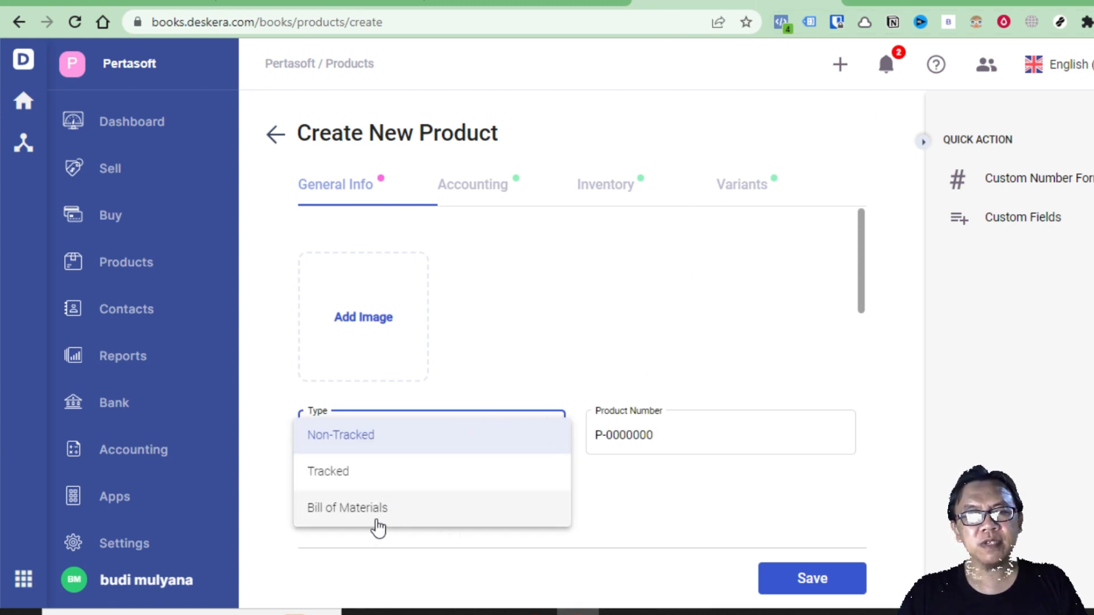
{"action": "left_click", "coordinate": [529, 450]}
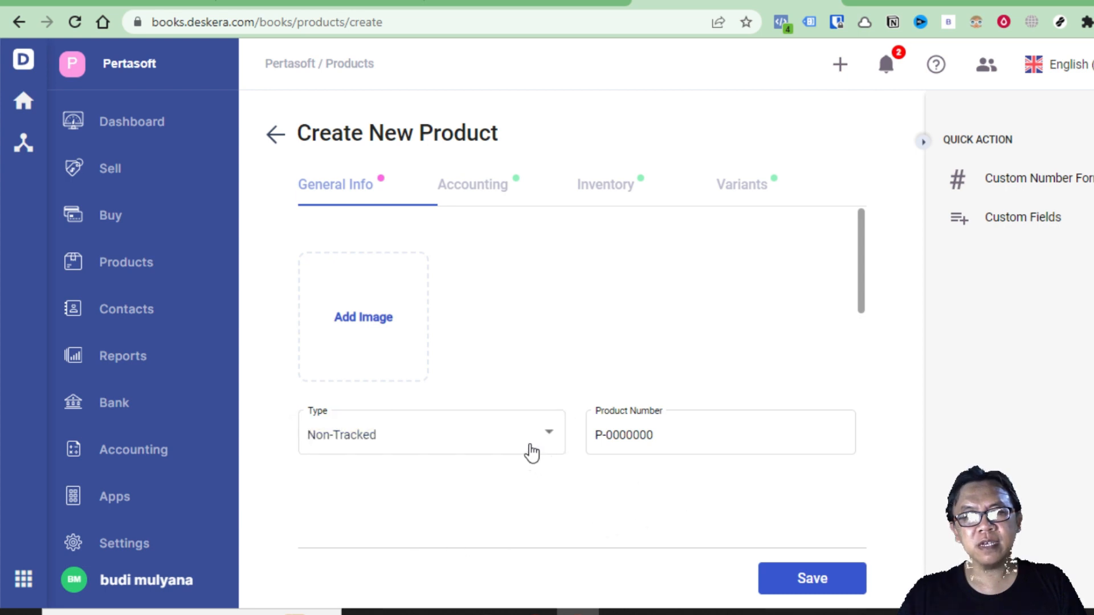
{"action": "left_click", "coordinate": [491, 453]}
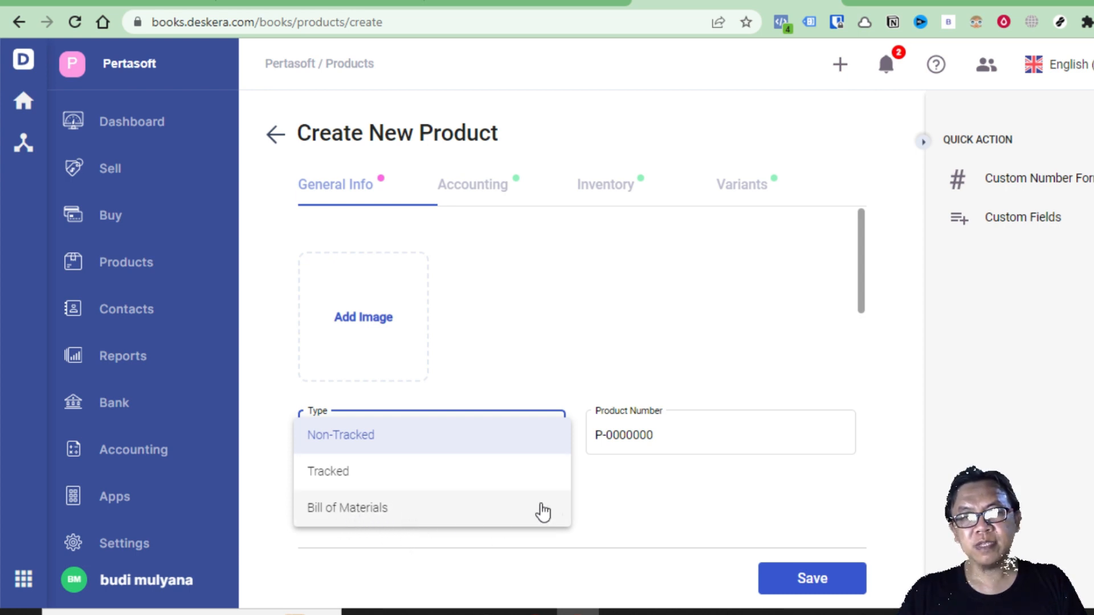
Step: View the new product's accounting settings, and continue through inventory to the variants option
{"action": "left_click", "coordinate": [473, 190]}
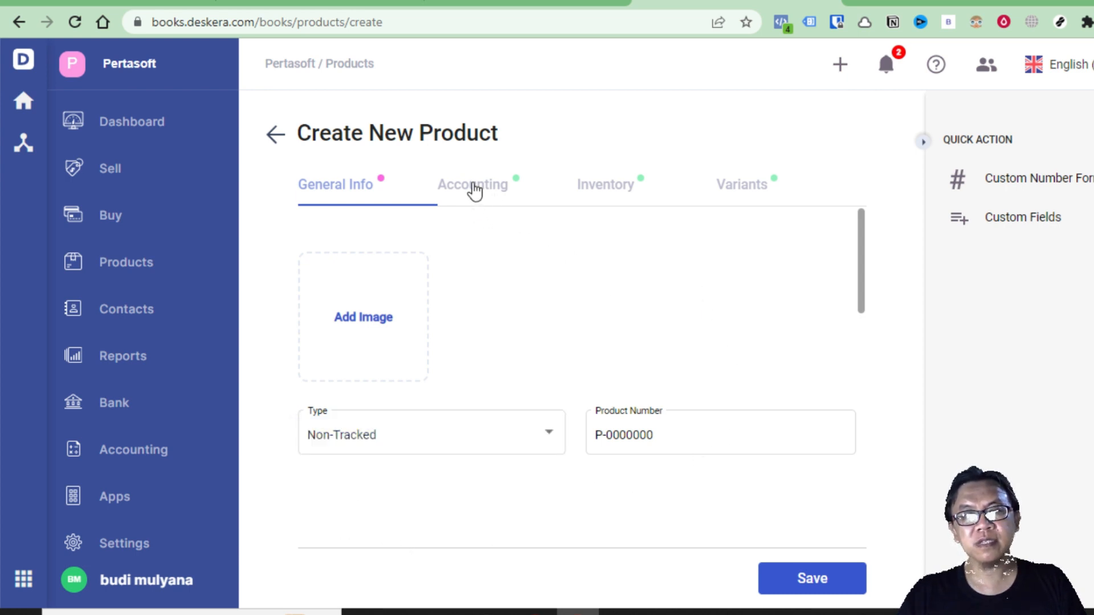
{"action": "left_click", "coordinate": [473, 191]}
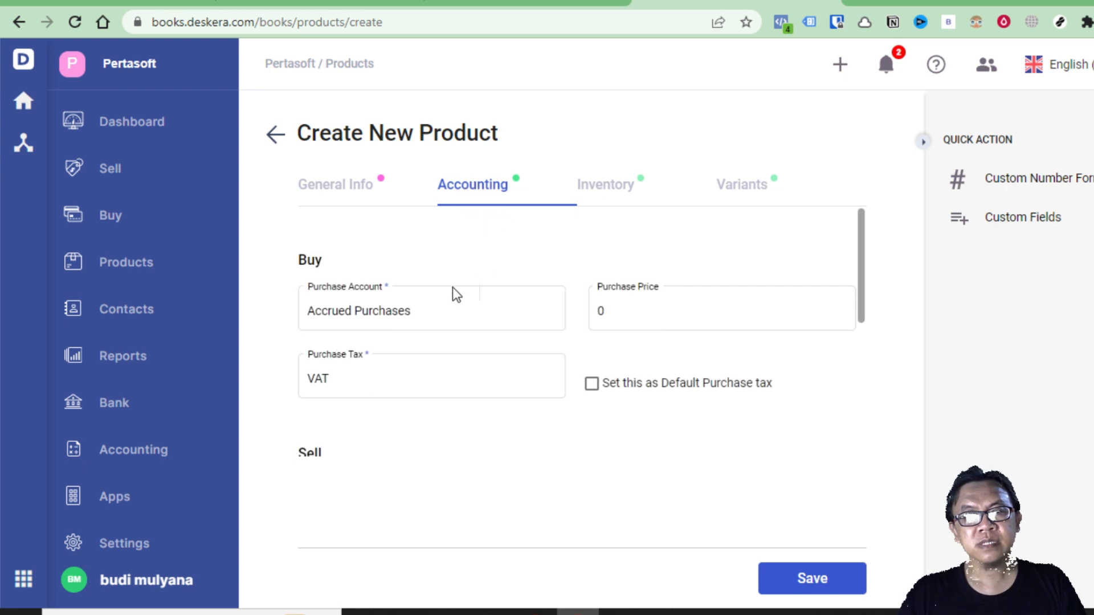
{"action": "left_click", "coordinate": [629, 183]}
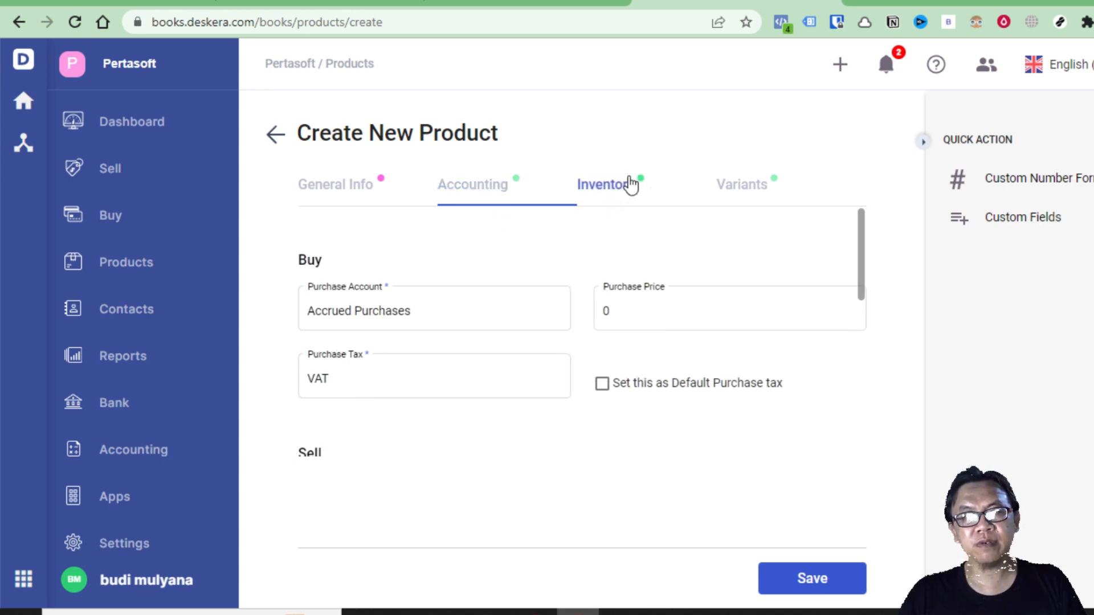
{"action": "left_click", "coordinate": [761, 192]}
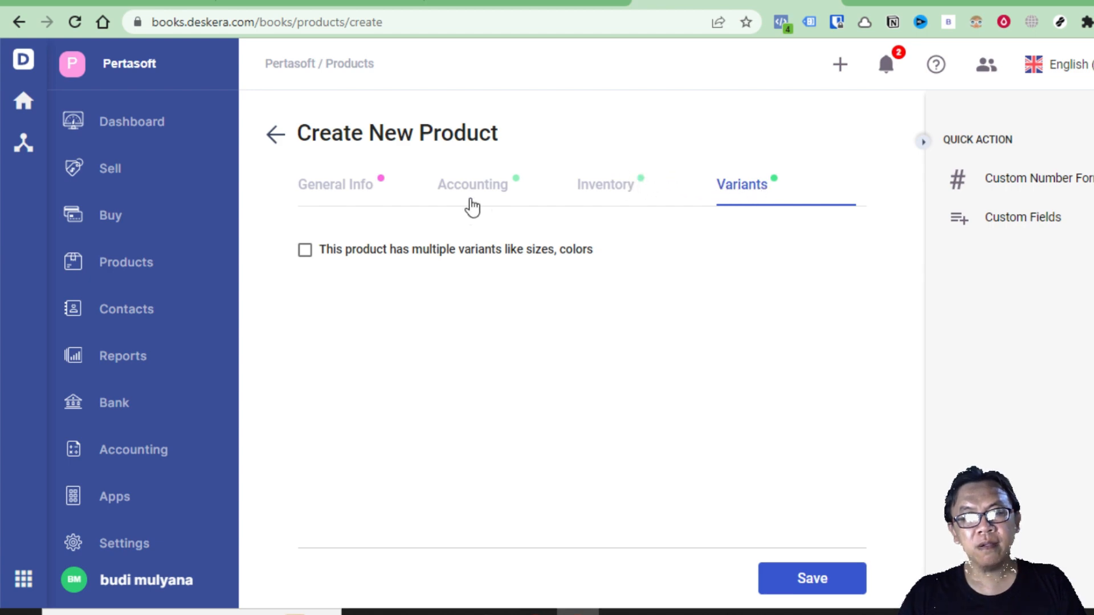
Step: Try the Tracked type in the new product's general information, and leave the form without saving
{"action": "left_click", "coordinate": [346, 197]}
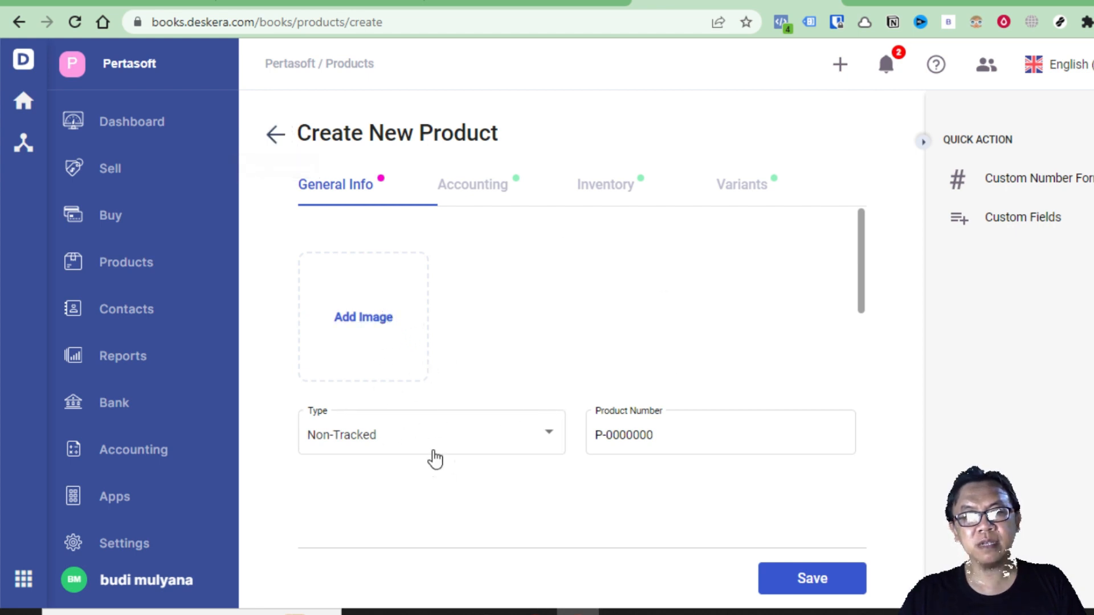
{"action": "left_click", "coordinate": [471, 442]}
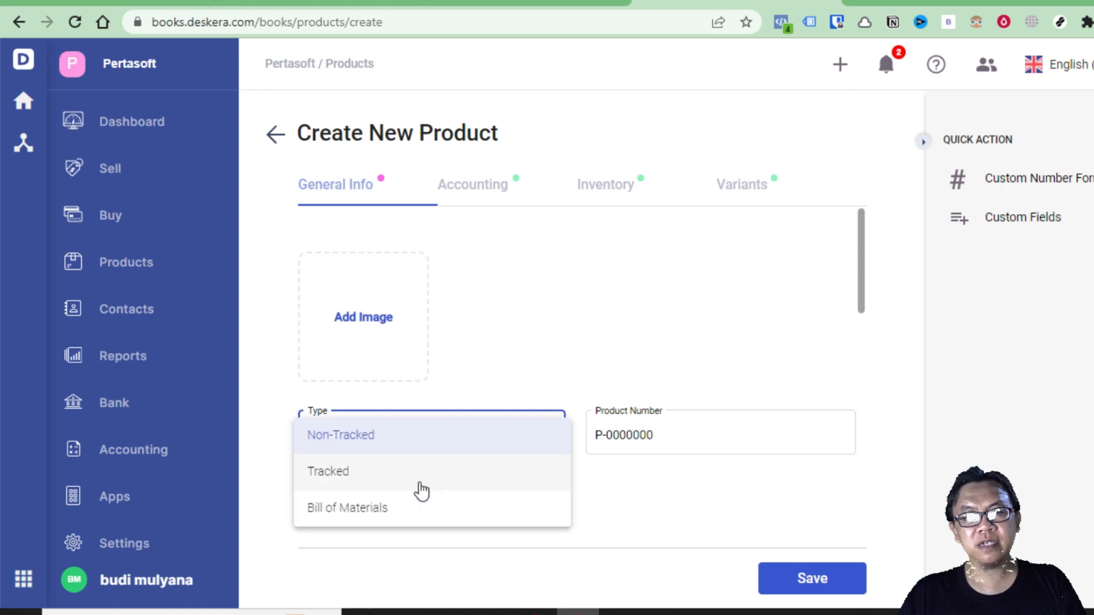
{"action": "left_click", "coordinate": [460, 463]}
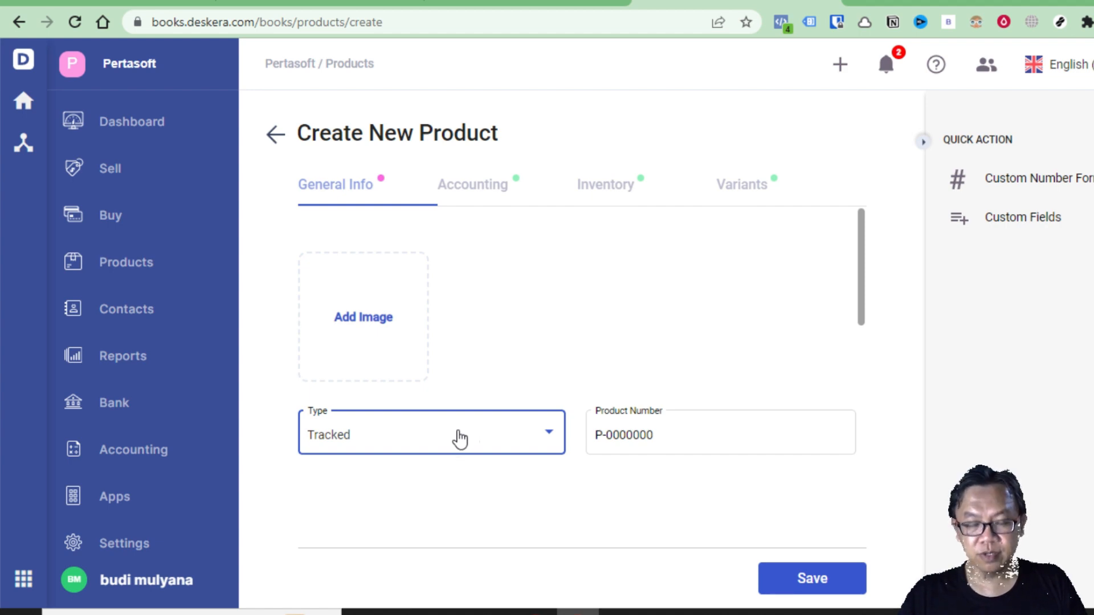
{"action": "left_click", "coordinate": [550, 436]}
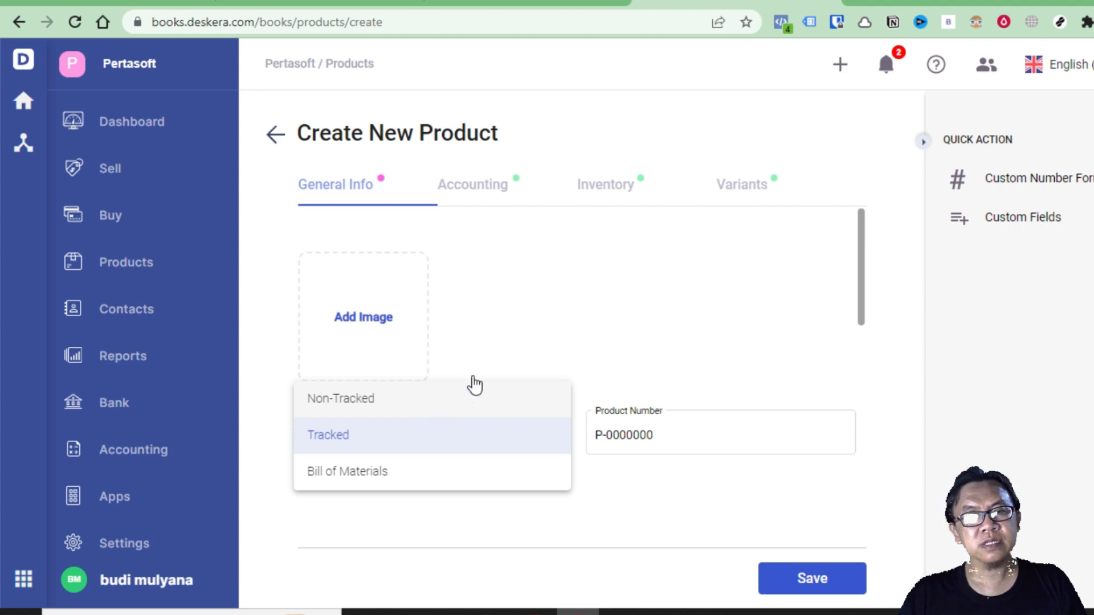
{"action": "left_click", "coordinate": [308, 185]}
{"action": "left_click", "coordinate": [275, 134]}
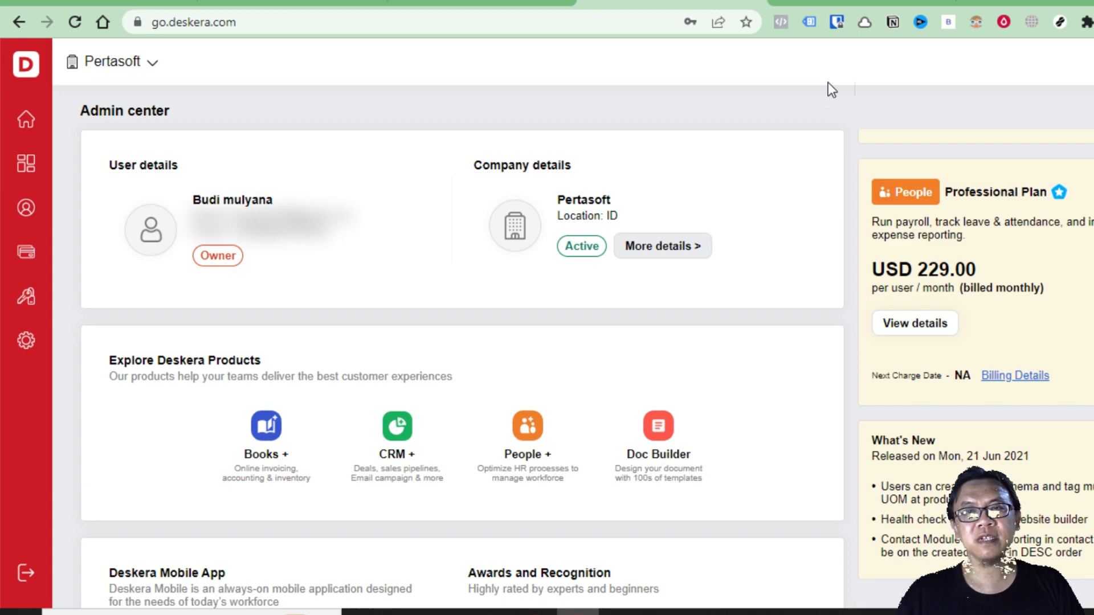
Step: Log out of the Deskera session from the Pertasoft admin center and confirm the logout
{"action": "left_click", "coordinate": [1091, 63]}
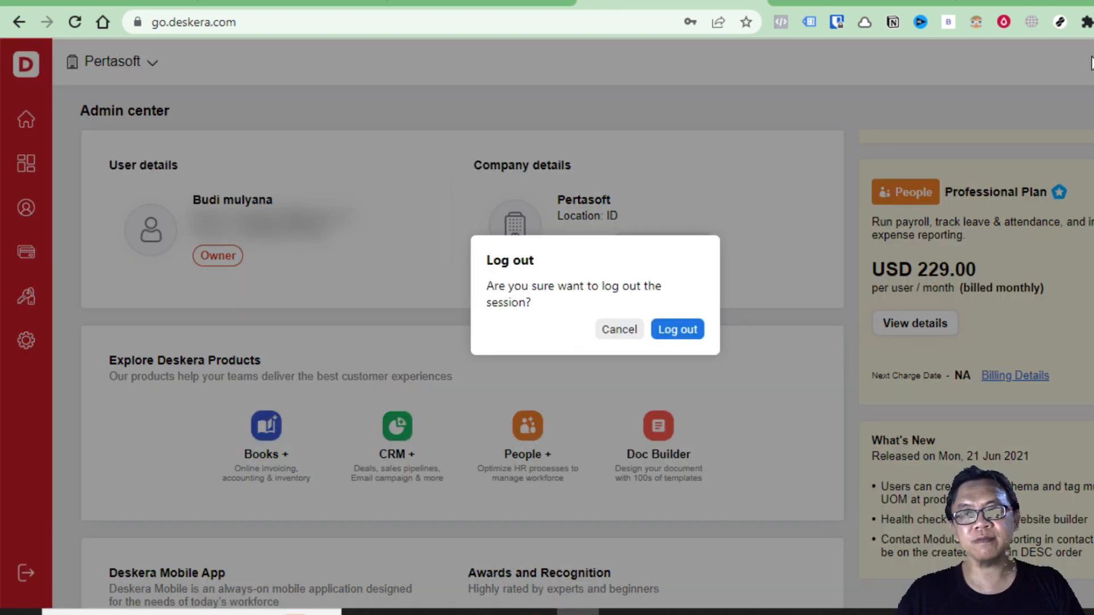
{"action": "left_click", "coordinate": [692, 329]}
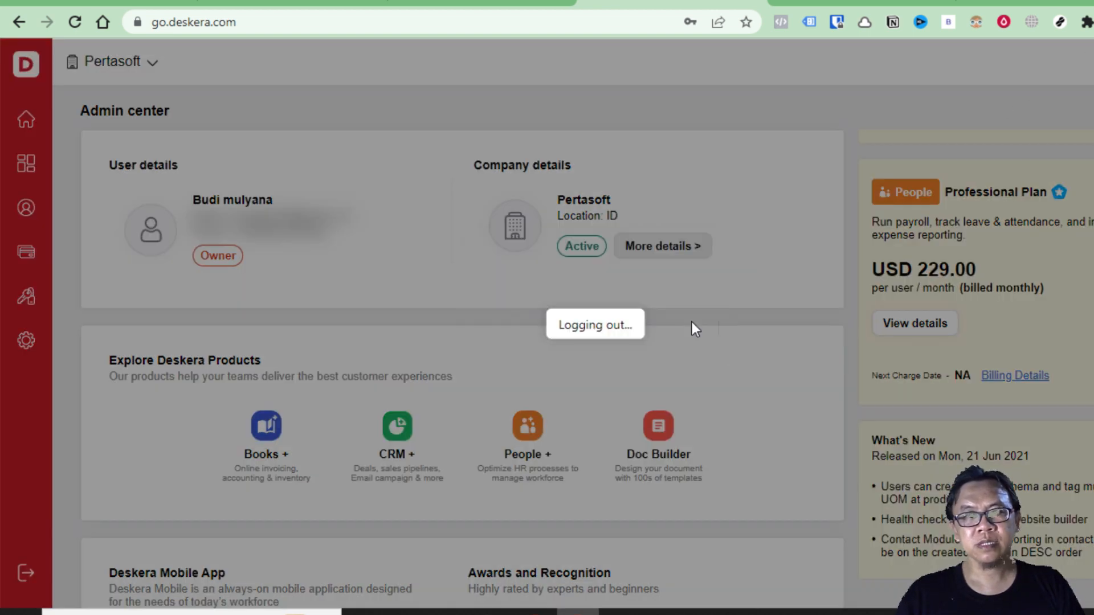